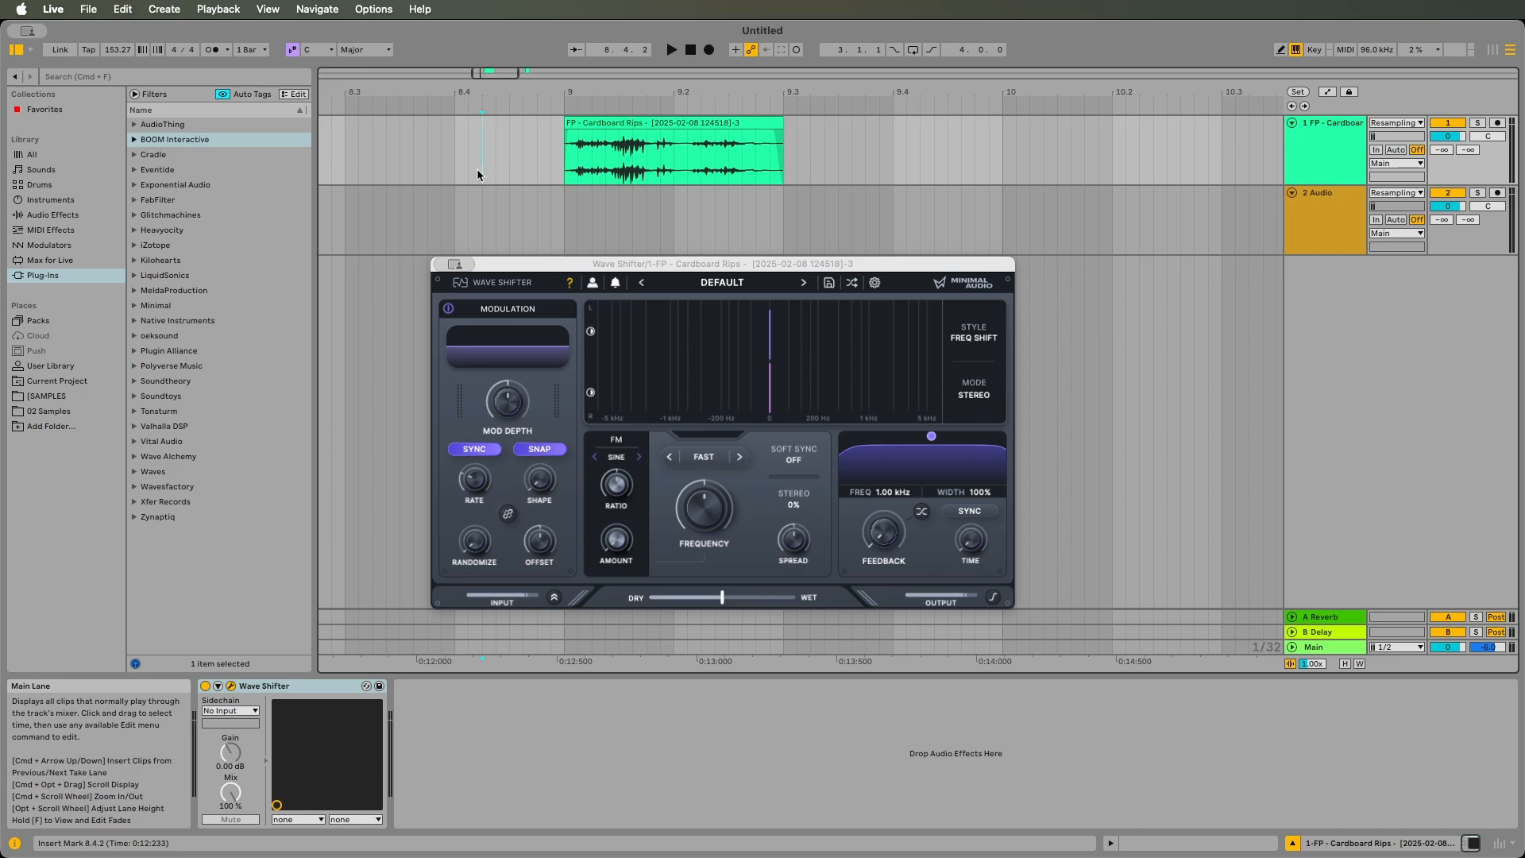
Step: Review the available processing styles in Wave Shifter, keeping Freq Shift selected
{"action": "left_click", "coordinate": [565, 165]}
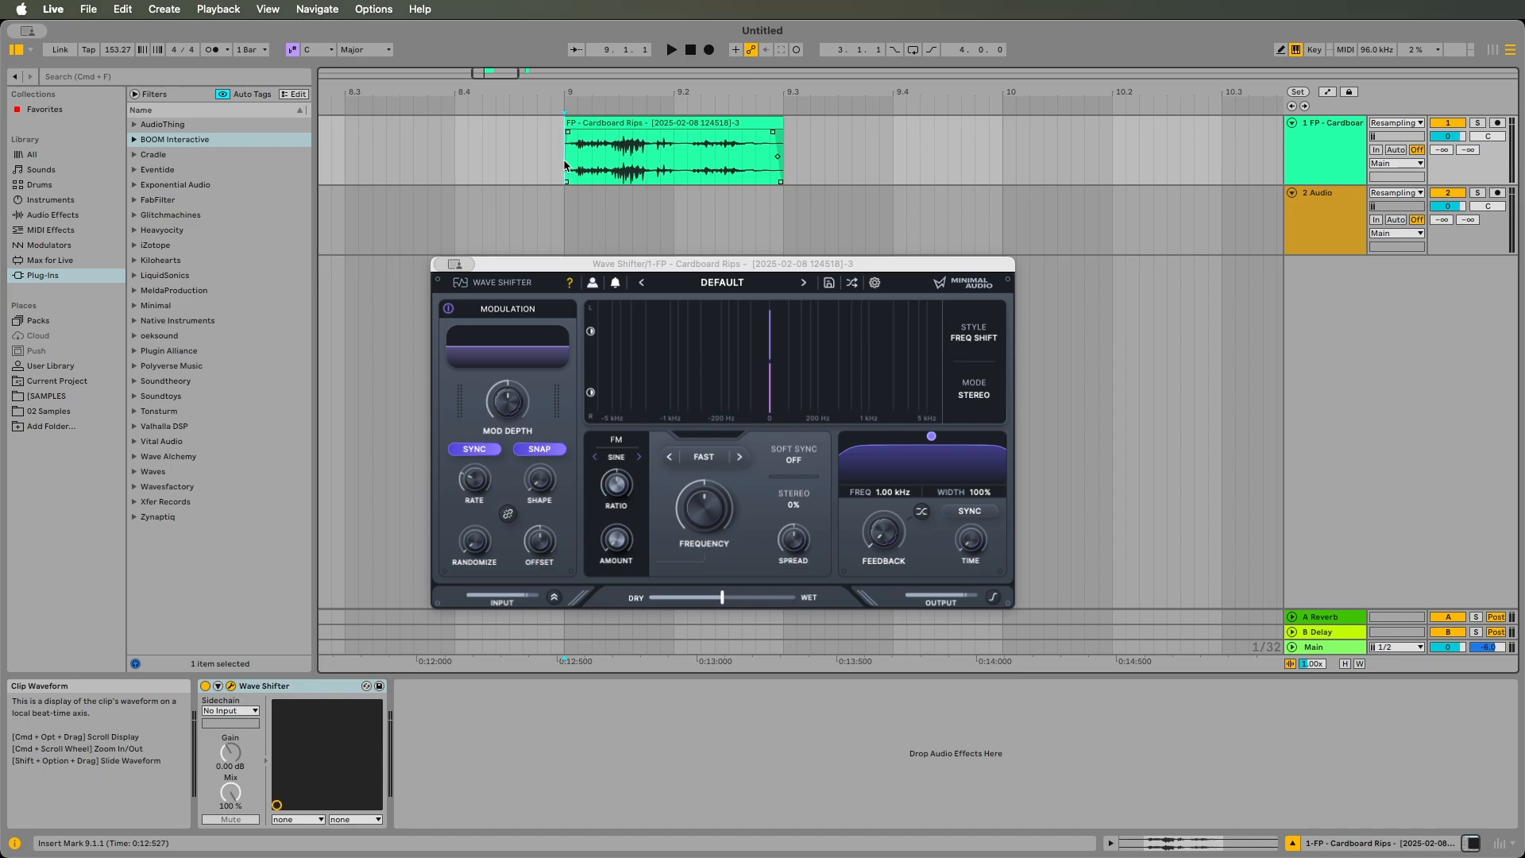
{"action": "left_click", "coordinate": [502, 163]}
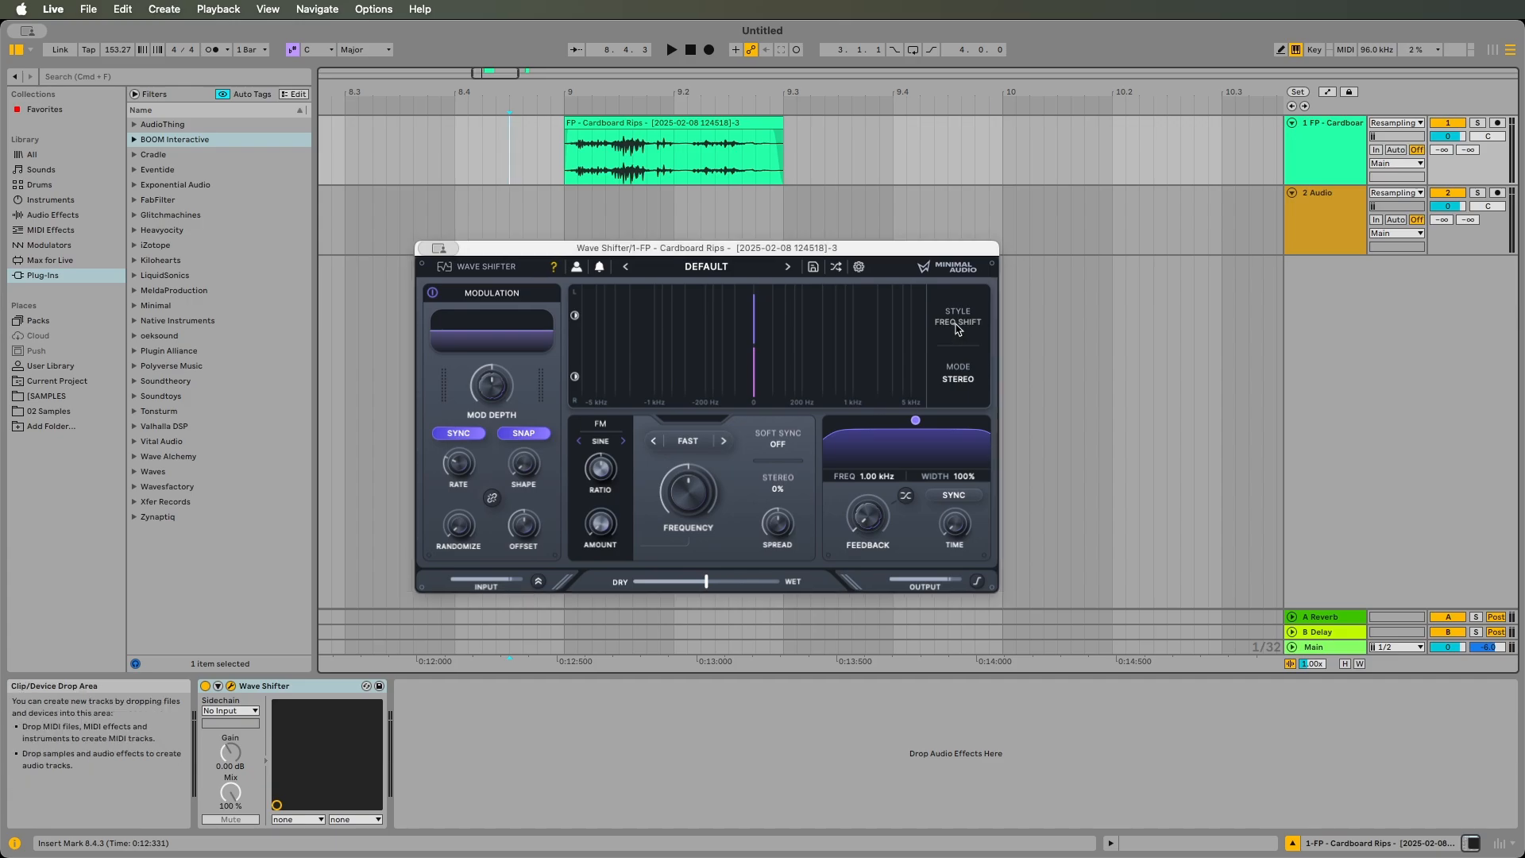
{"action": "left_click", "coordinate": [957, 326]}
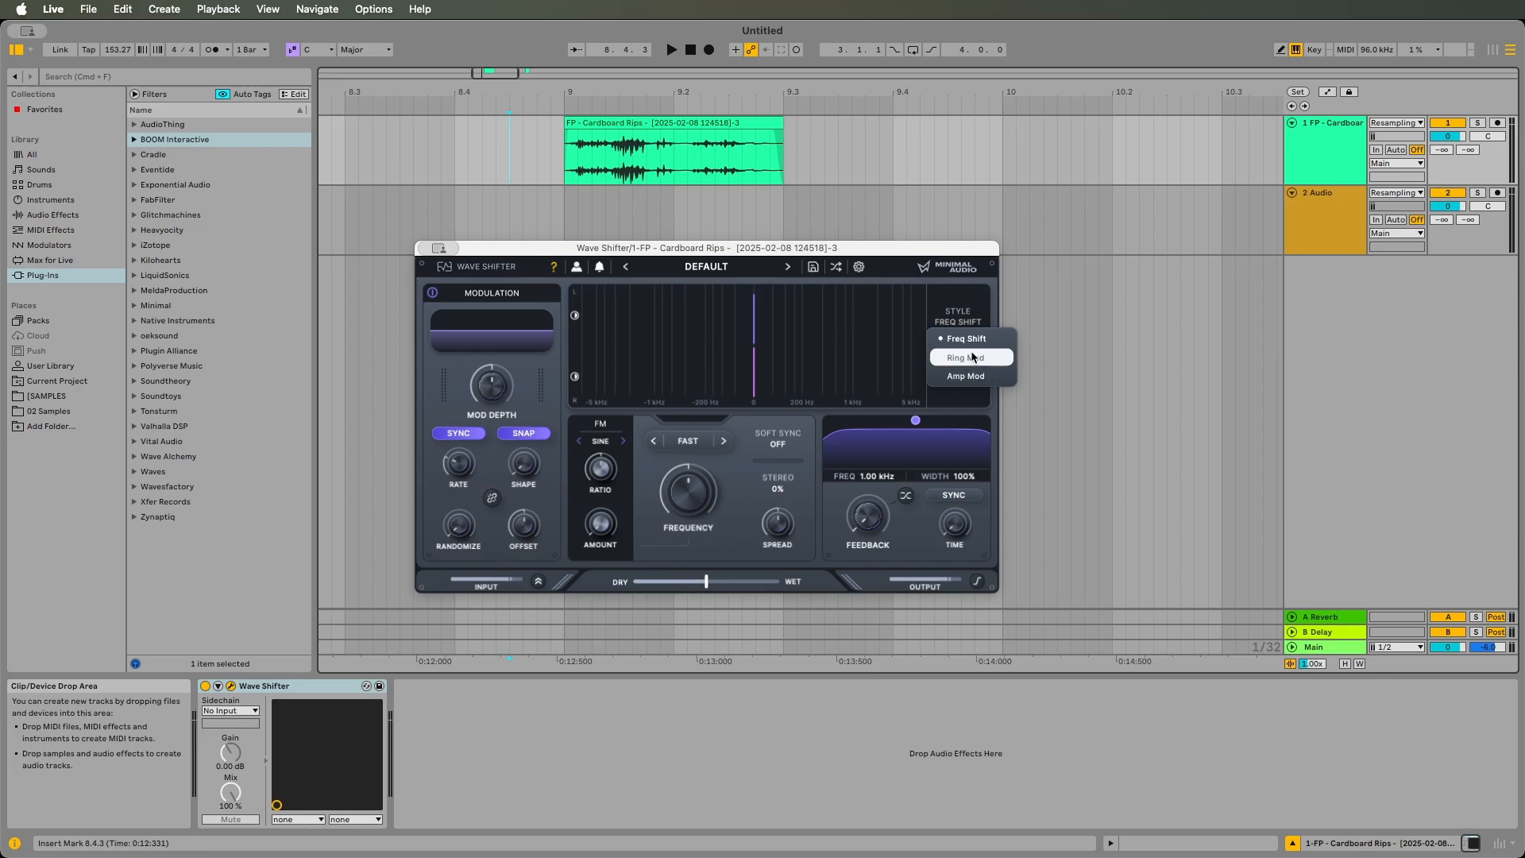
{"action": "left_click", "coordinate": [966, 293]}
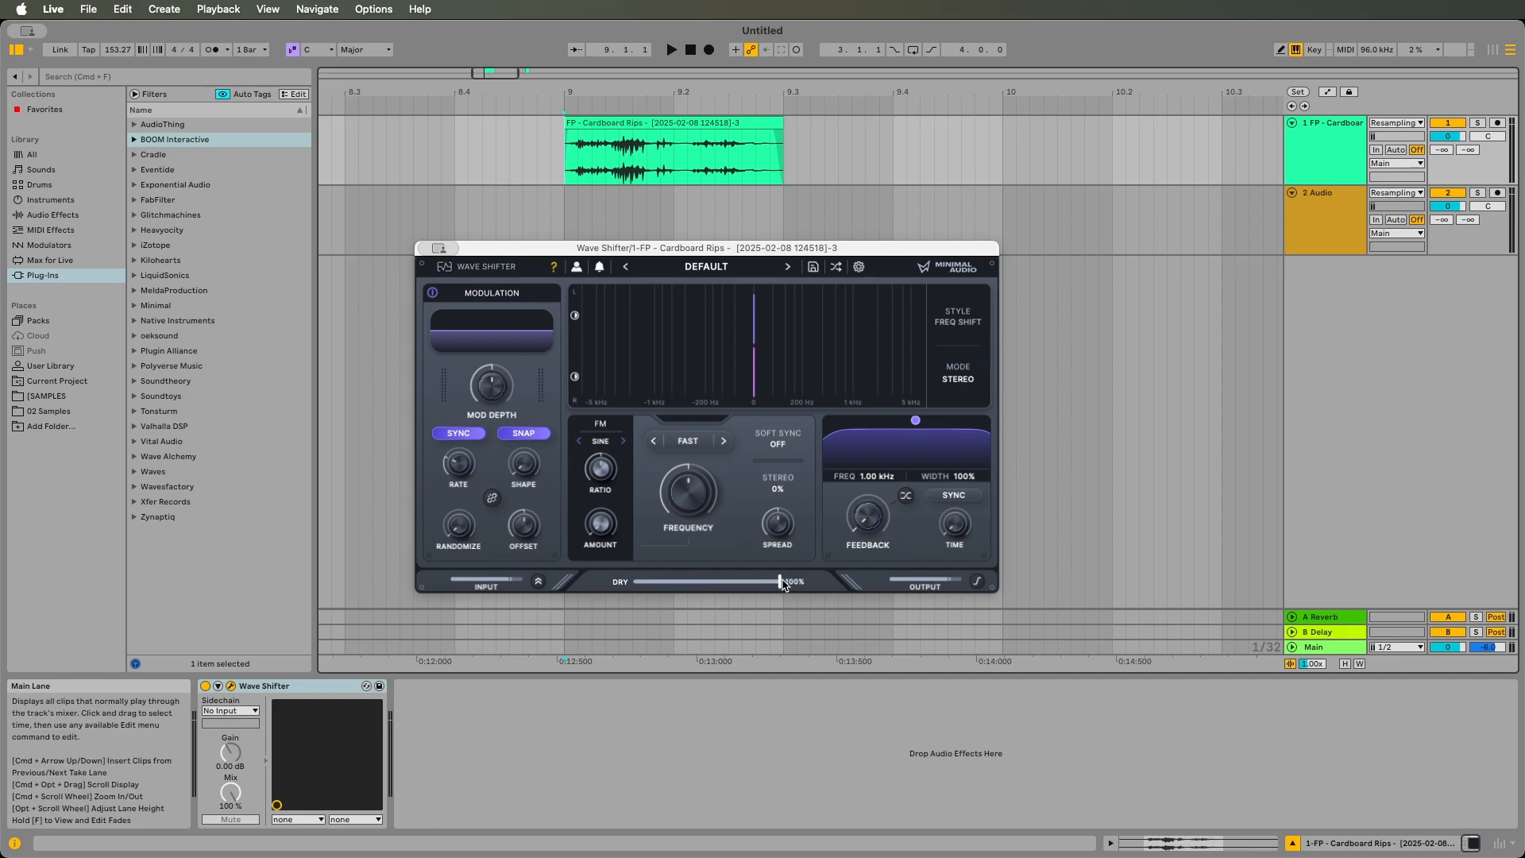
Step: Set Wave Shifter's dry/wet mix to 100% wet and shift the plug-in window slightly
{"action": "left_click_drag", "start_coordinate": [706, 582], "coordinate": [793, 587]}
{"action": "left_click_drag", "start_coordinate": [737, 249], "coordinate": [727, 255]}
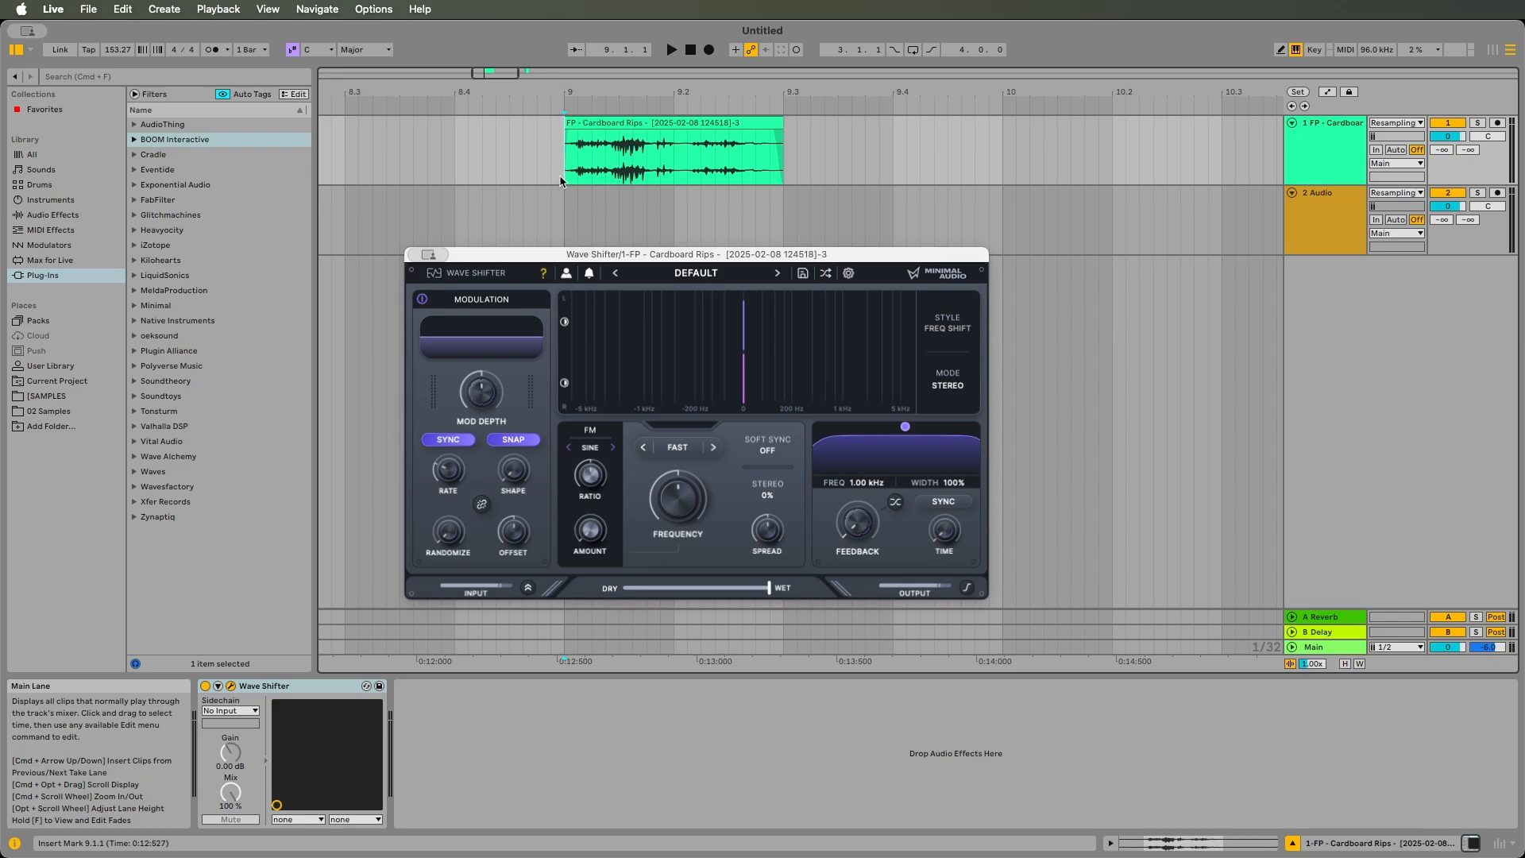
Step: Play the Cardboard Rips clip with the frequency shift raised to about 538 Hz, and reset the frequency
{"action": "key", "text": "space"}
{"action": "left_click_drag", "start_coordinate": [677, 513], "coordinate": [685, 471]}
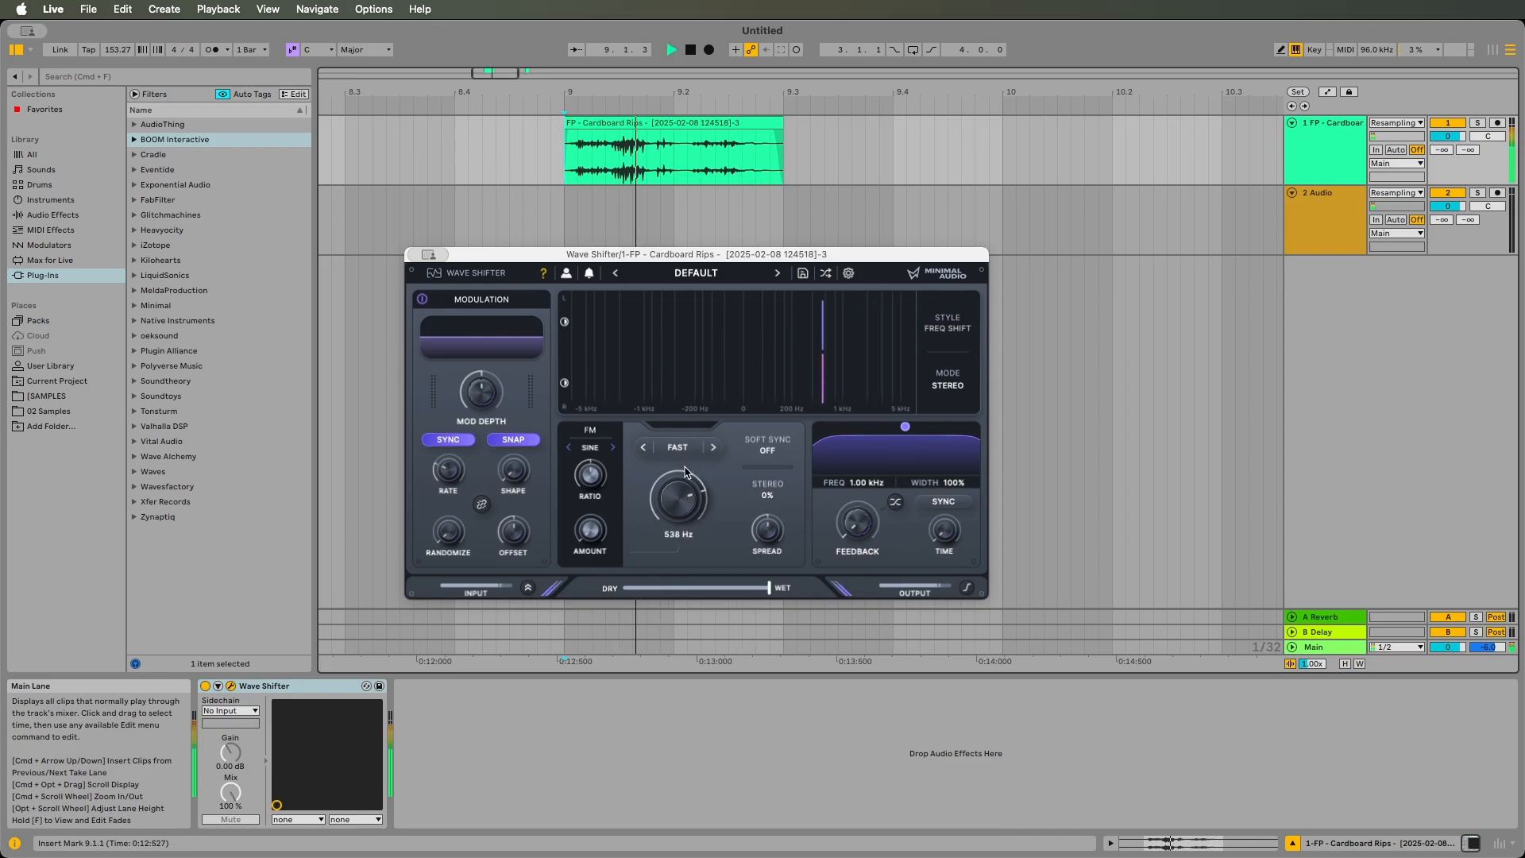
{"action": "double_click", "coordinate": [685, 471]}
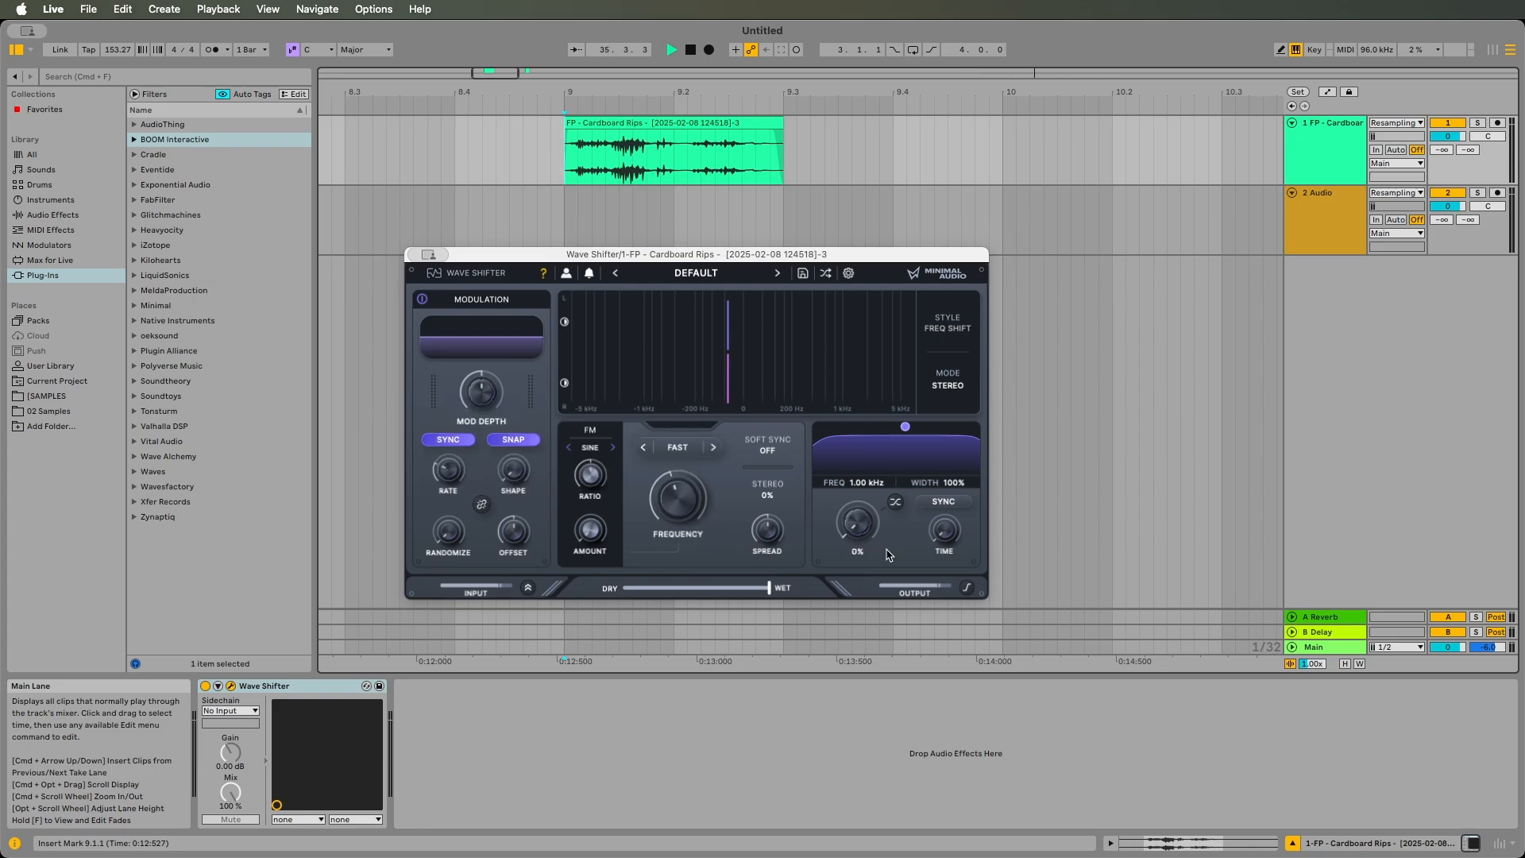
Step: Raise the feedback and repeatedly audition the Cardboard Rips clip while moving the frequency from negative shifts to about 30 Hz
{"action": "left_click_drag", "start_coordinate": [866, 530], "coordinate": [866, 485]}
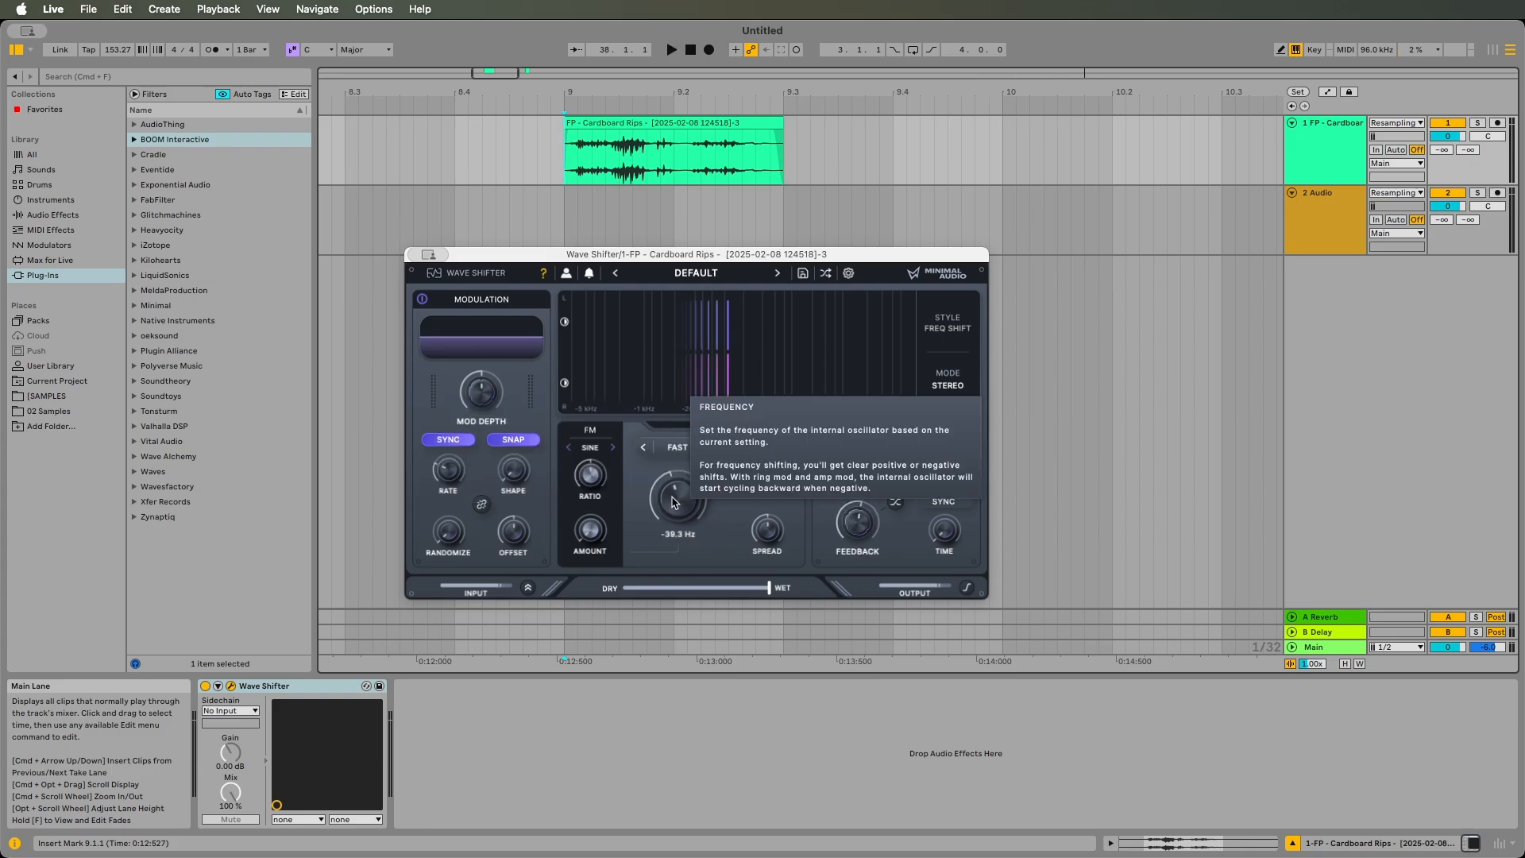
{"action": "key", "text": "space"}
{"action": "mouse_move", "coordinate": [672, 502]}
{"action": "left_mouse_down"}
{"action": "mouse_move", "coordinate": [672, 475]}
{"action": "mouse_move", "coordinate": [668, 499]}
{"action": "left_mouse_up"}
{"action": "key", "text": "space"}
{"action": "key", "text": "space"}
{"action": "key", "text": "space"}
{"action": "key", "text": "space"}
{"action": "key", "text": "space"}
{"action": "key", "text": "space"}
{"action": "key", "text": "space"}
{"action": "key", "text": "space"}
{"action": "key", "text": "space"}
{"action": "key", "text": "space"}
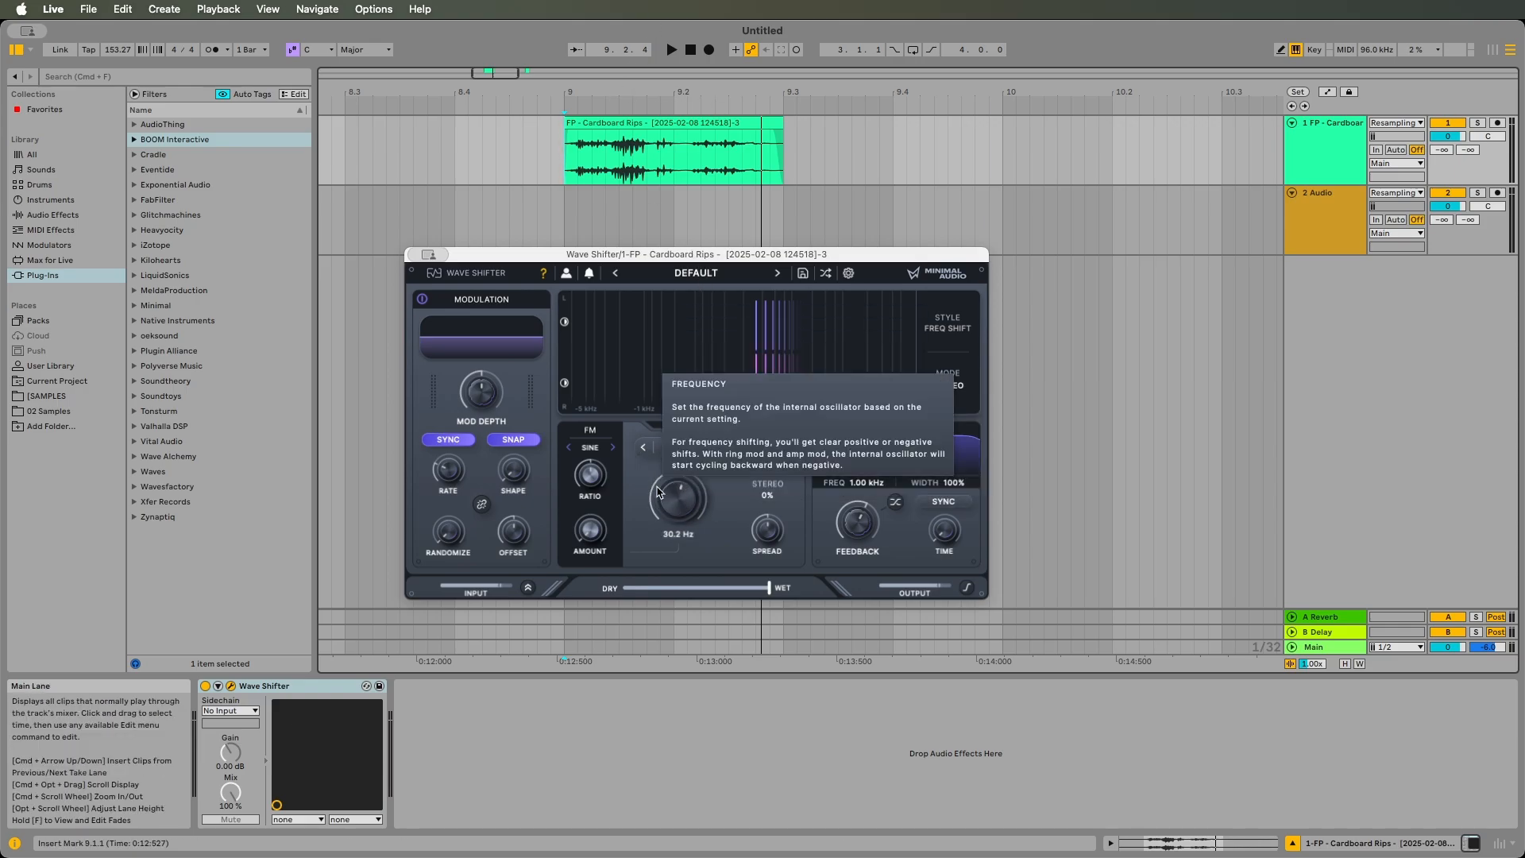
Step: Fine-tune the frequency shift to about 31.1 Hz while repeatedly auditioning the Cardboard Rips clip
{"action": "key", "text": "space"}
{"action": "mouse_move", "coordinate": [680, 502]}
{"action": "left_mouse_down"}
{"action": "mouse_move", "coordinate": [684, 568]}
{"action": "mouse_move", "coordinate": [684, 496]}
{"action": "left_mouse_up"}
{"action": "key", "text": "space"}
{"action": "key", "text": "space"}
{"action": "key", "text": "space"}
{"action": "key", "text": "space"}
{"action": "key", "text": "space"}
{"action": "key", "text": "space"}
{"action": "key", "text": "space"}
{"action": "key", "text": "space"}
{"action": "key", "text": "space"}
{"action": "key", "text": "space"}
{"action": "key", "text": "space"}
{"action": "key", "text": "space"}
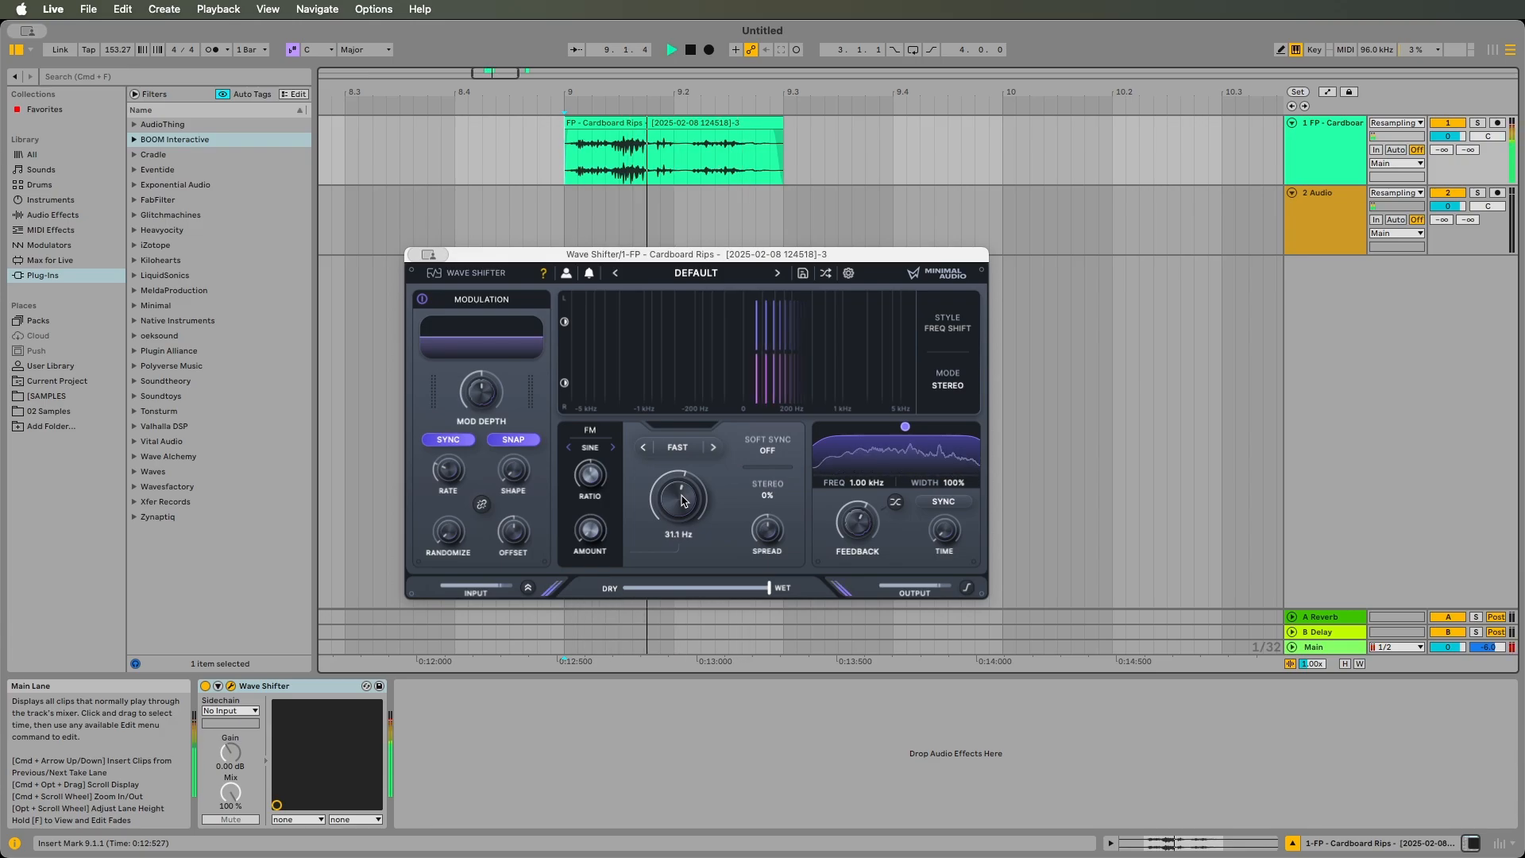
{"action": "key", "text": "space"}
{"action": "key", "text": "space"}
{"action": "key", "text": "space"}
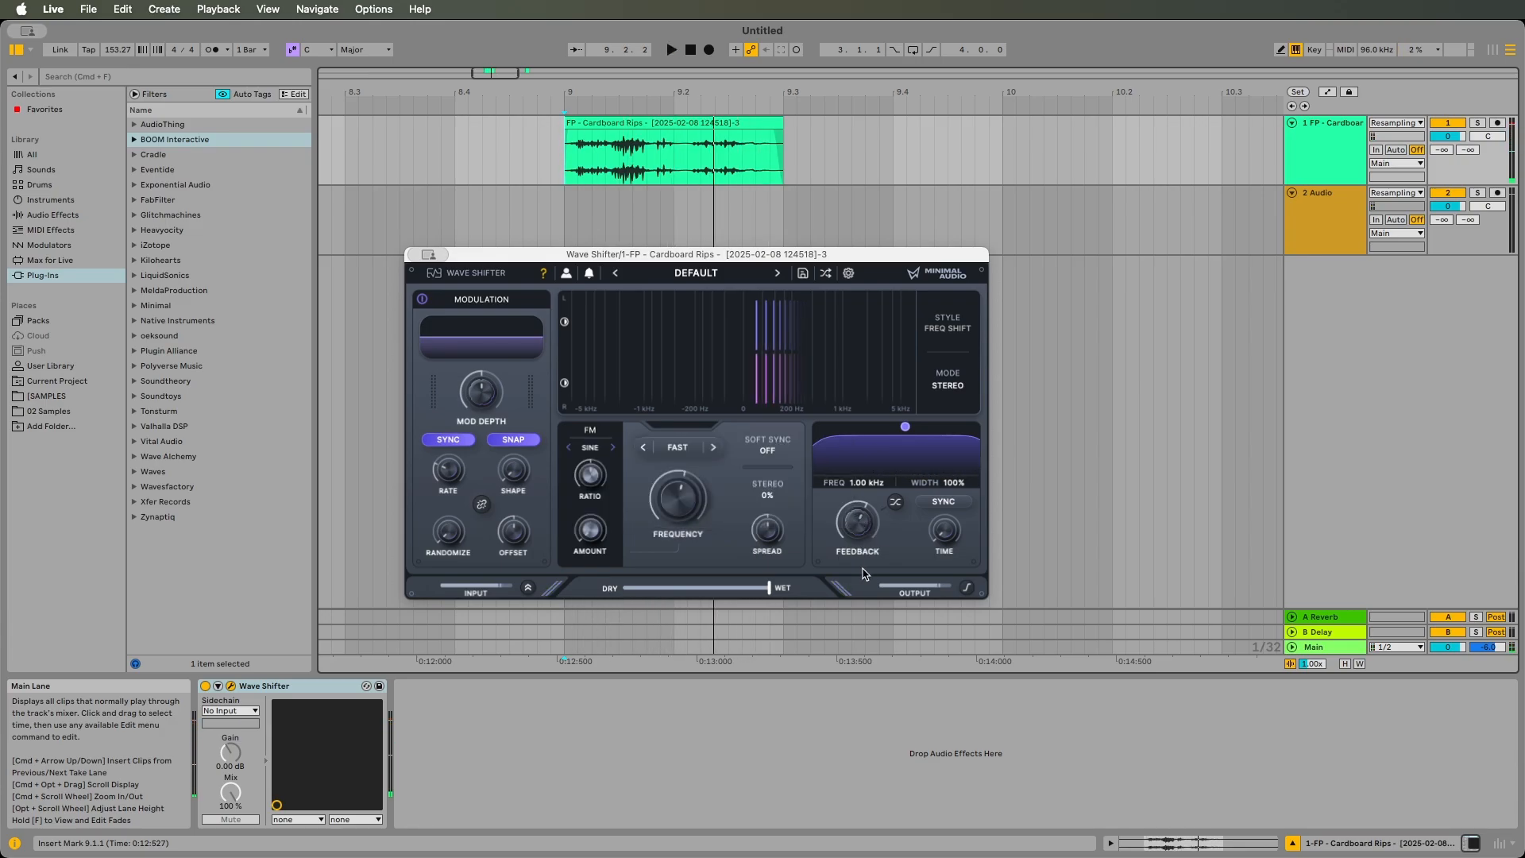
Step: Raise Wave Shifter's feedback further and enable its output clipper
{"action": "left_click_drag", "start_coordinate": [858, 537], "coordinate": [856, 521]}
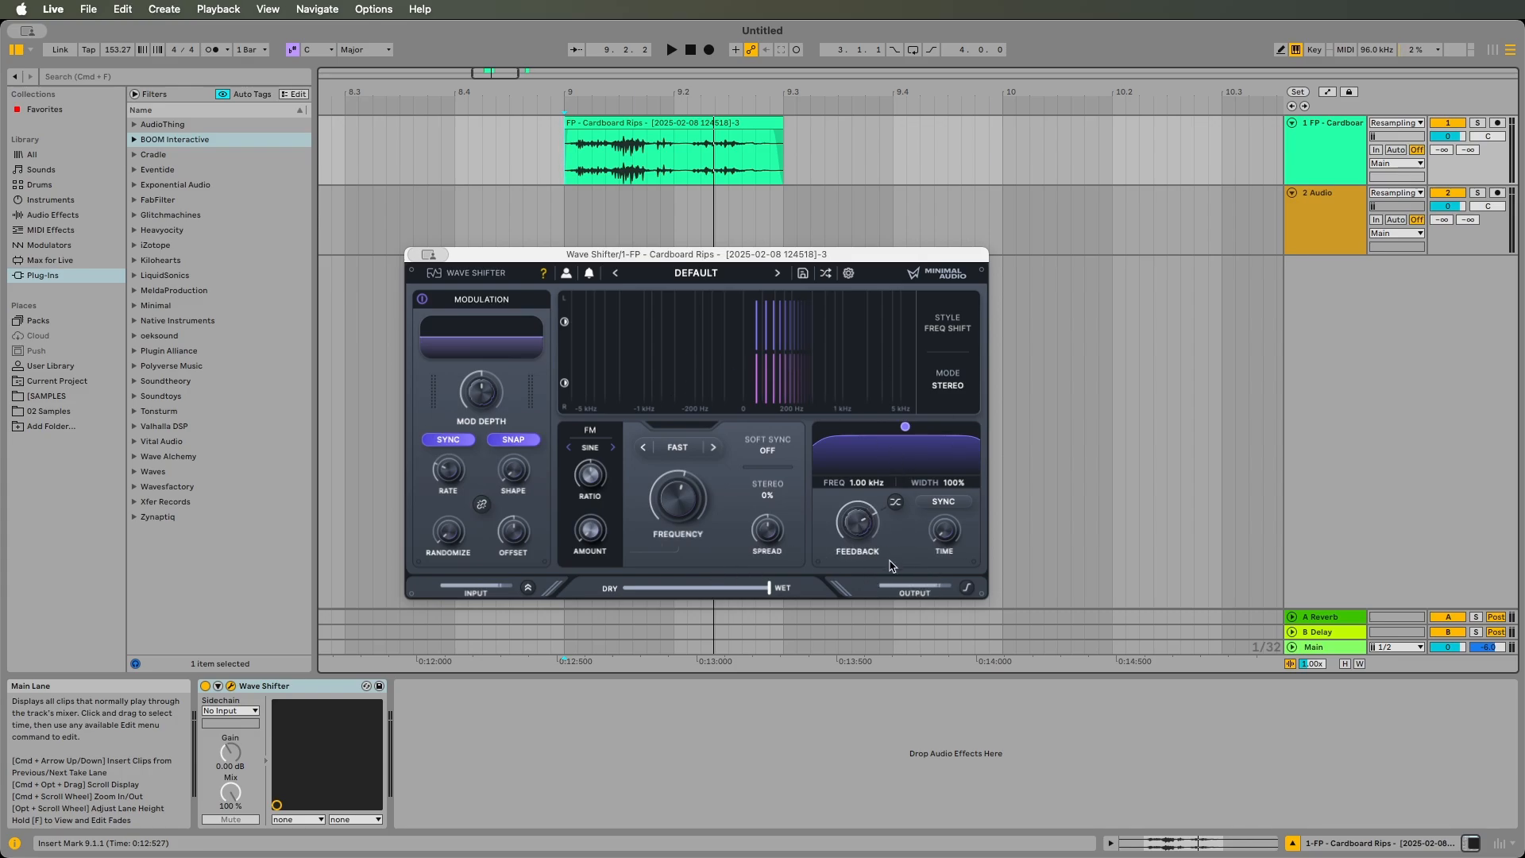
{"action": "left_click", "coordinate": [966, 588]}
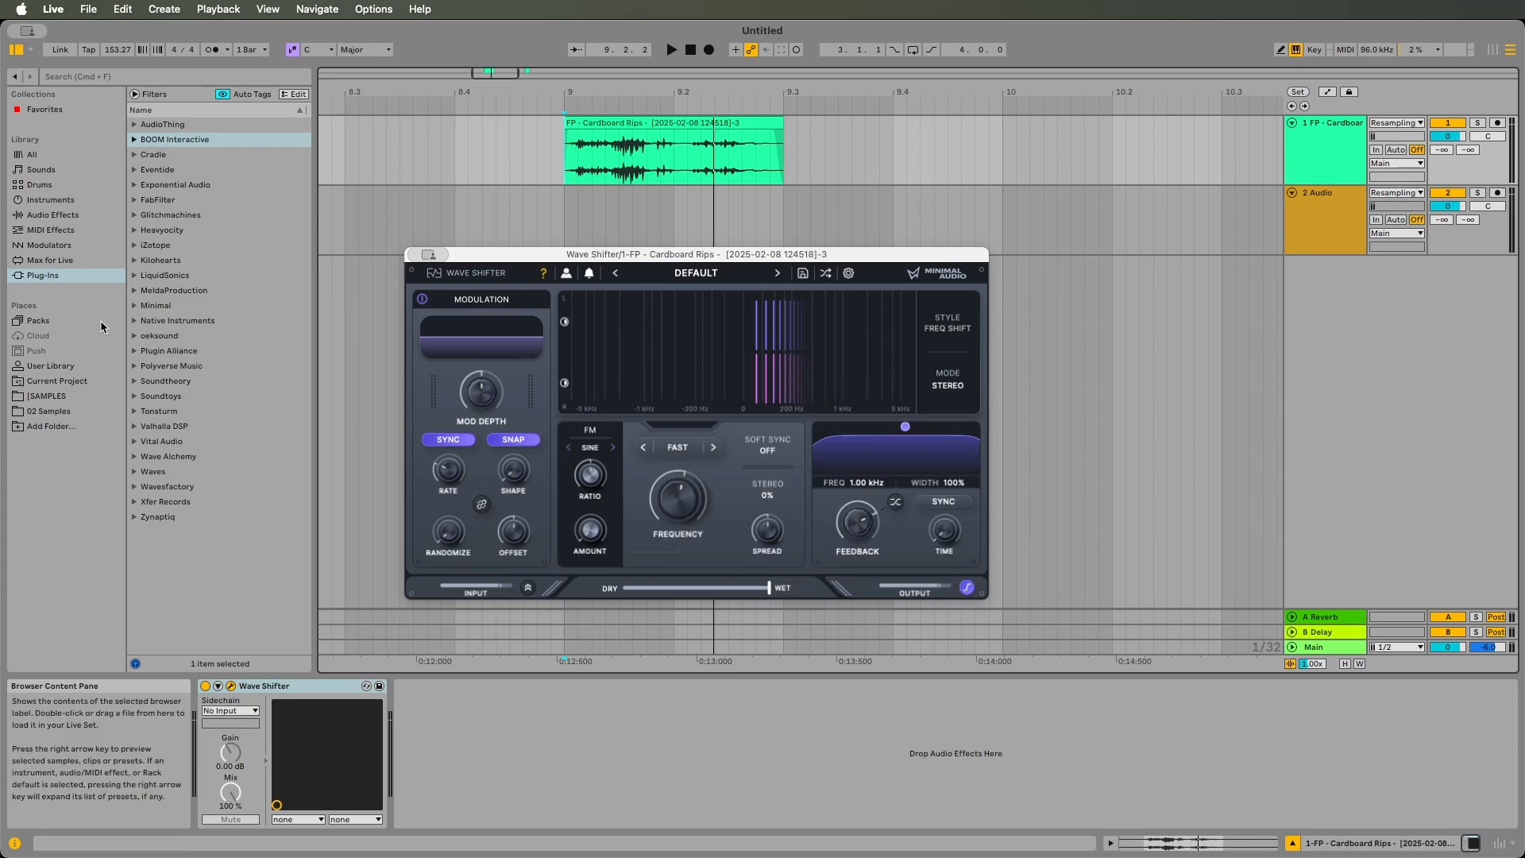
Step: Add FabFilter Pro-L 2 after Wave Shifter and raise the feedback to about 124%
{"action": "left_click_drag", "start_coordinate": [932, 335], "coordinate": [957, 176]}
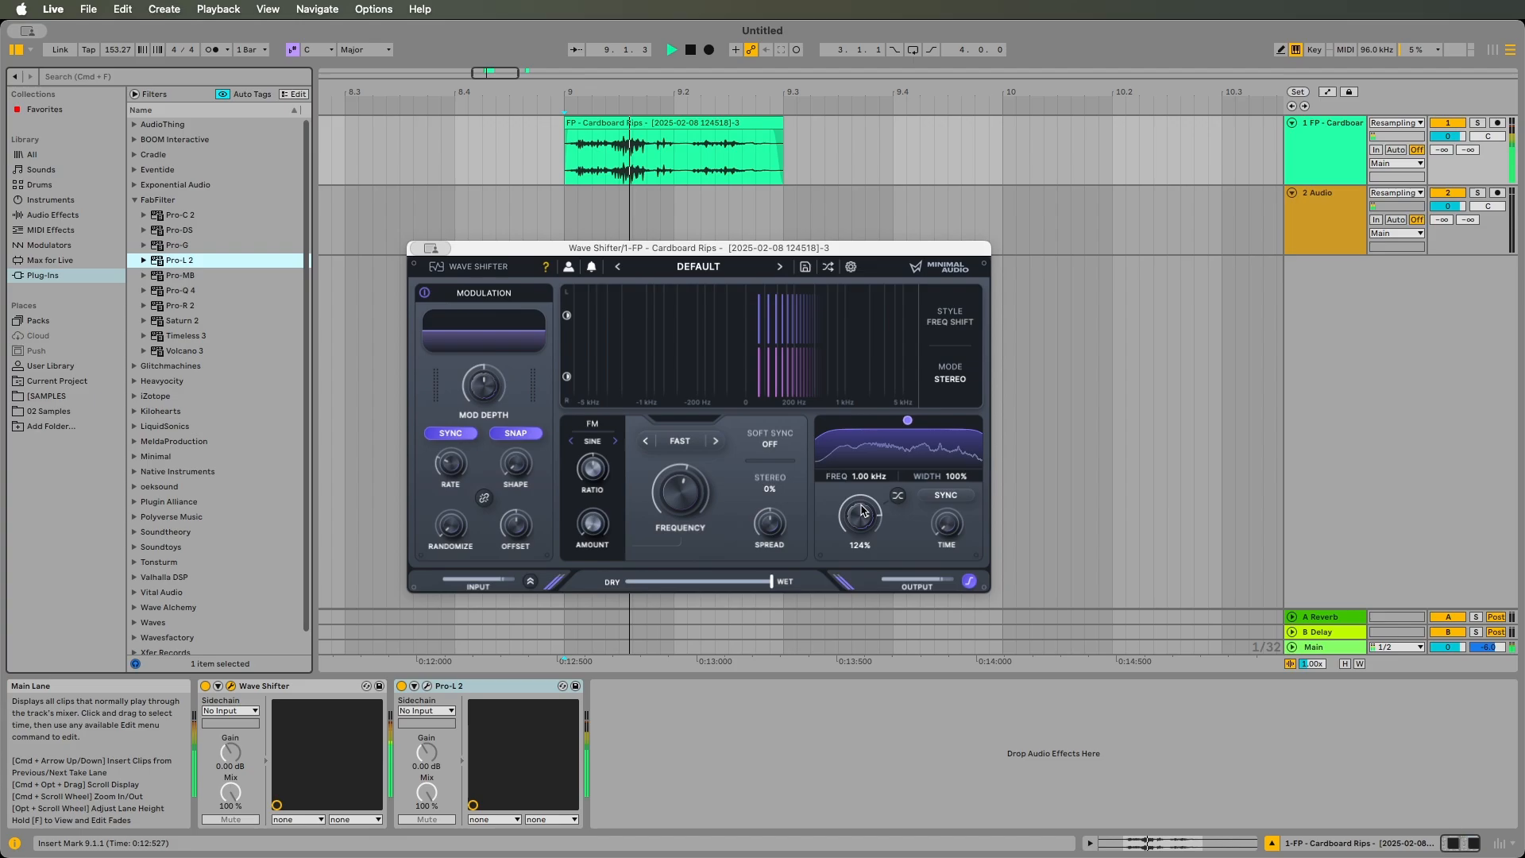
{"action": "left_click_drag", "start_coordinate": [863, 510], "coordinate": [861, 501]}
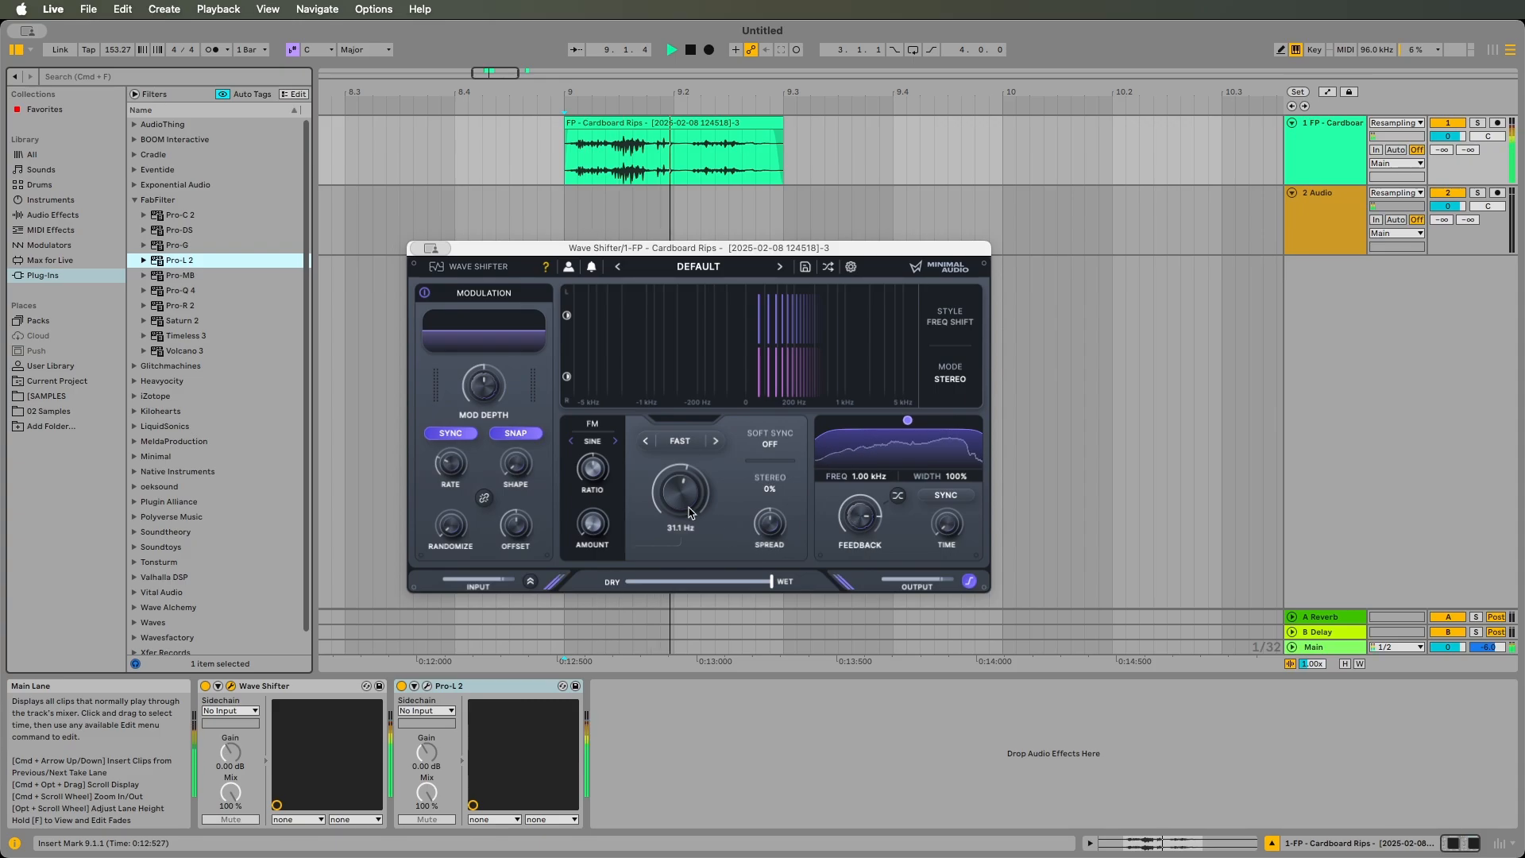
Step: Lower the frequency to a negative shift while repeatedly auditioning the Cardboard Rips clip
{"action": "left_click_drag", "start_coordinate": [687, 515], "coordinate": [689, 524]}
{"action": "key", "text": "space"}
{"action": "key", "text": "space"}
{"action": "key", "text": "space"}
{"action": "key", "text": "space"}
{"action": "key", "text": "space"}
{"action": "key", "text": "space"}
{"action": "key", "text": "space"}
{"action": "key", "text": "space"}
{"action": "key", "text": "space"}
{"action": "mouse_move", "coordinate": [842, 537]}
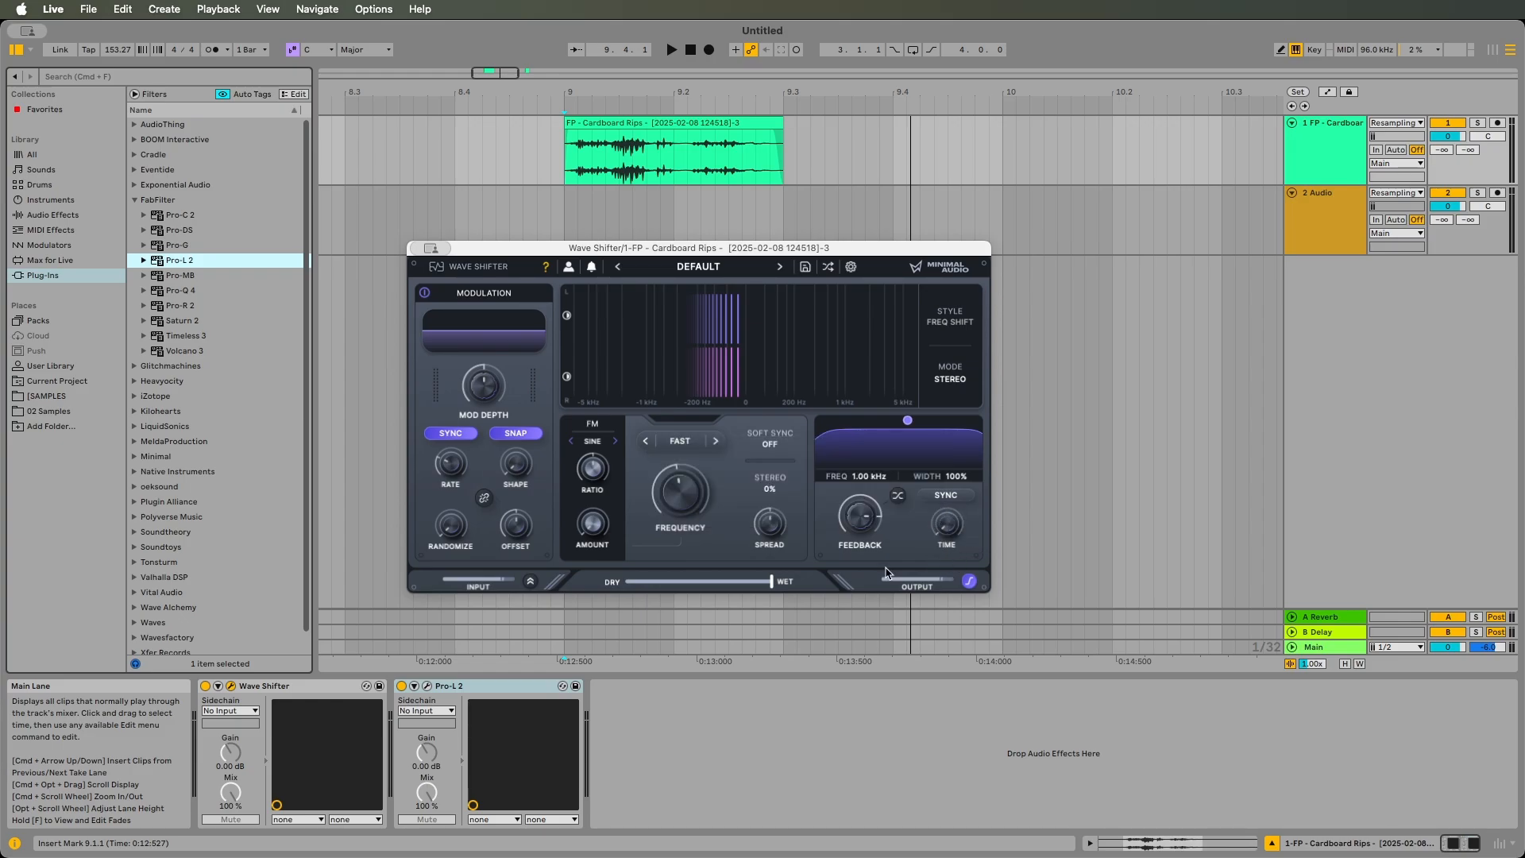
Step: Vary the feedback delay time, trying about 0.89 ms, while playing the Cardboard Rips clip
{"action": "key", "text": "space"}
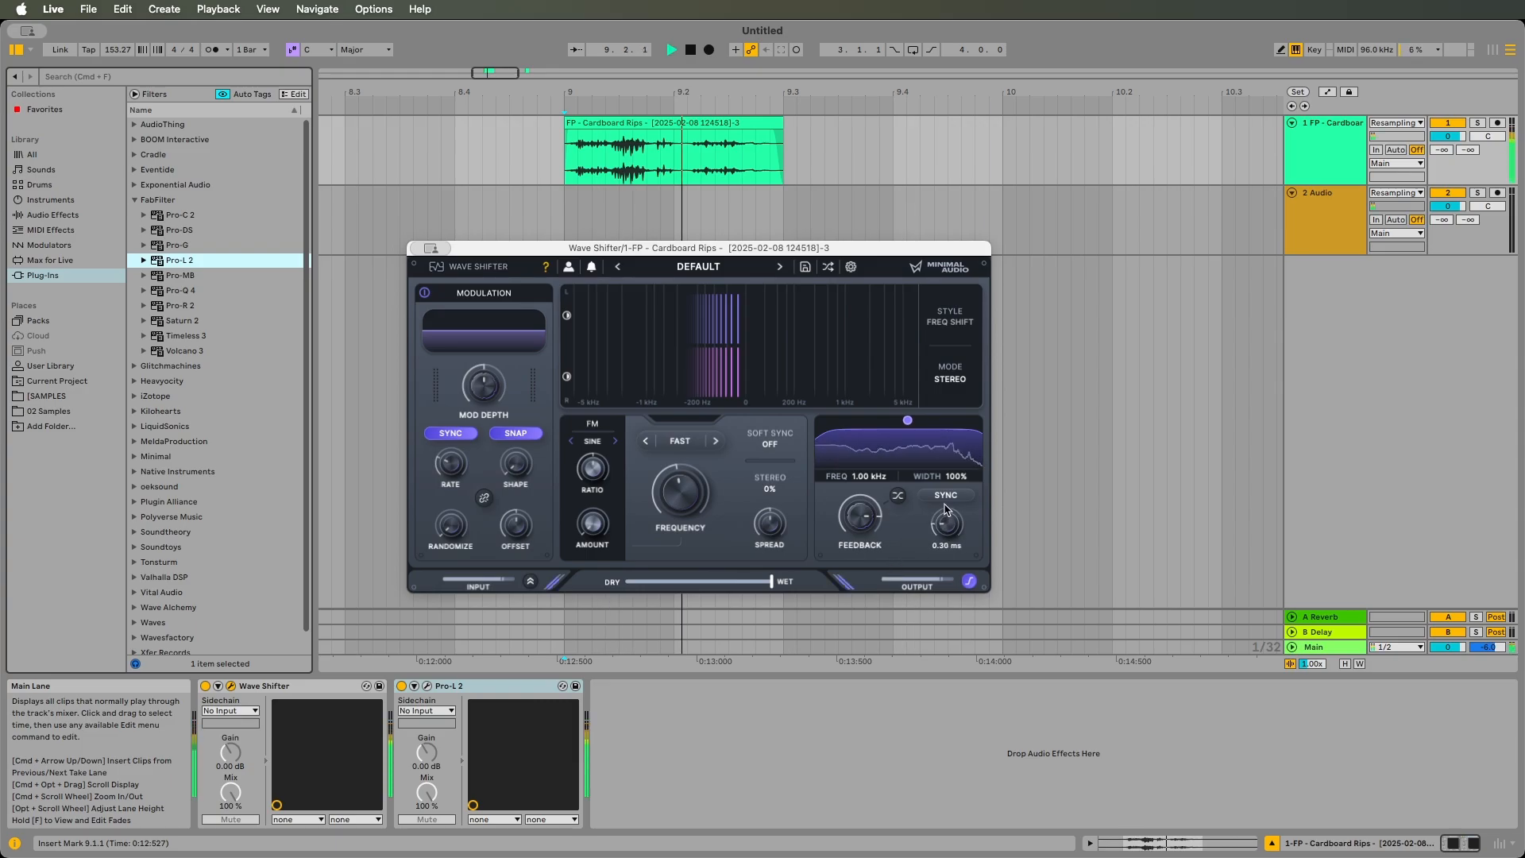
{"action": "mouse_move", "coordinate": [946, 478]}
{"action": "left_mouse_down"}
{"action": "mouse_move", "coordinate": [953, 448]}
{"action": "mouse_move", "coordinate": [954, 513]}
{"action": "mouse_move", "coordinate": [954, 444]}
{"action": "mouse_move", "coordinate": [957, 483]}
{"action": "left_mouse_up"}
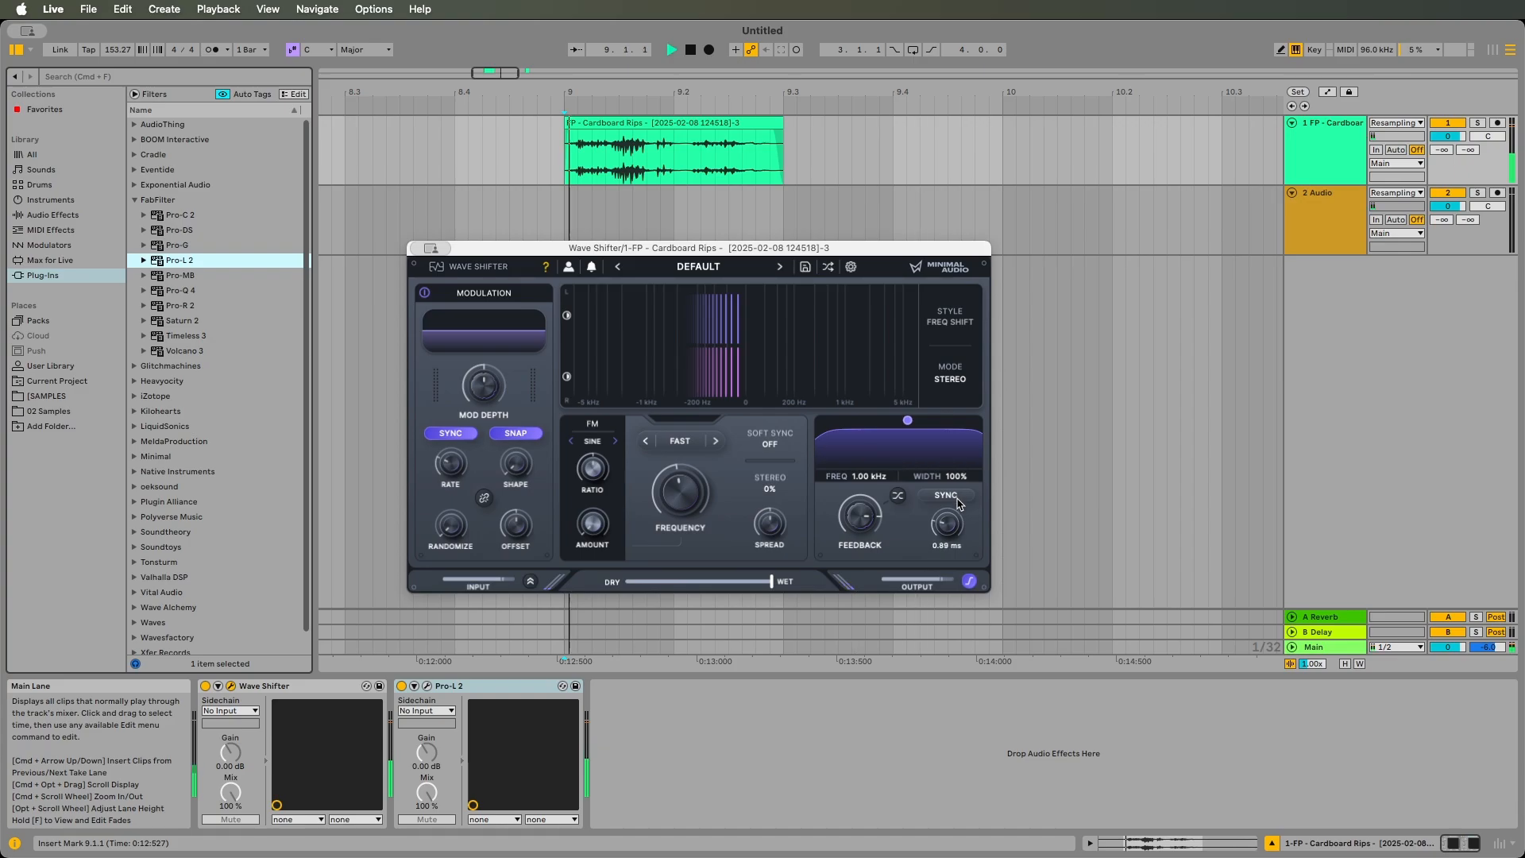
{"action": "key", "text": "space"}
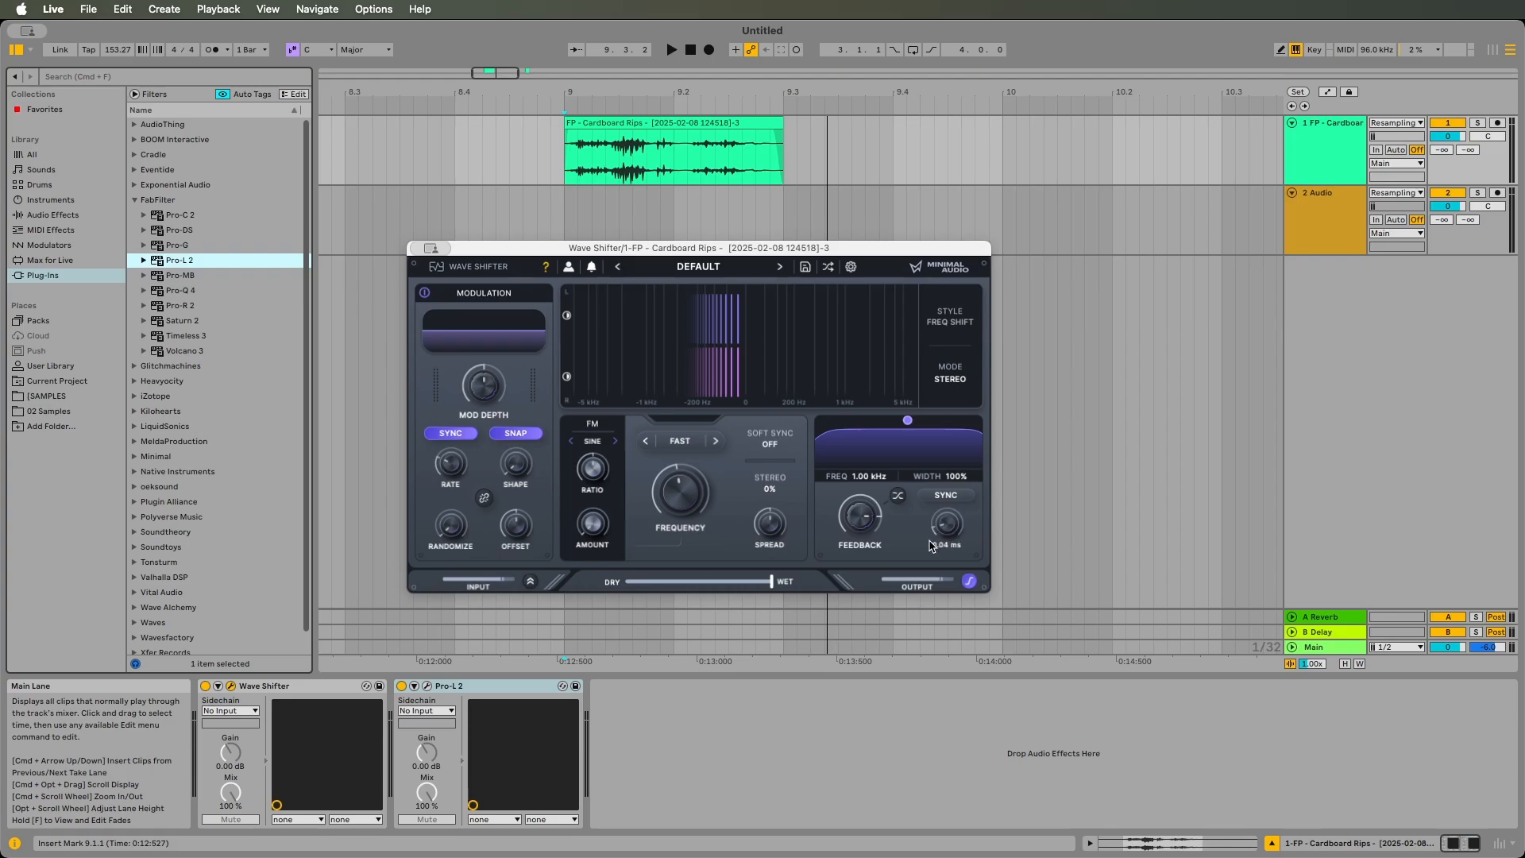
Step: Try a high modulation depth on the frequency shift during playback and reset it
{"action": "key", "text": "space"}
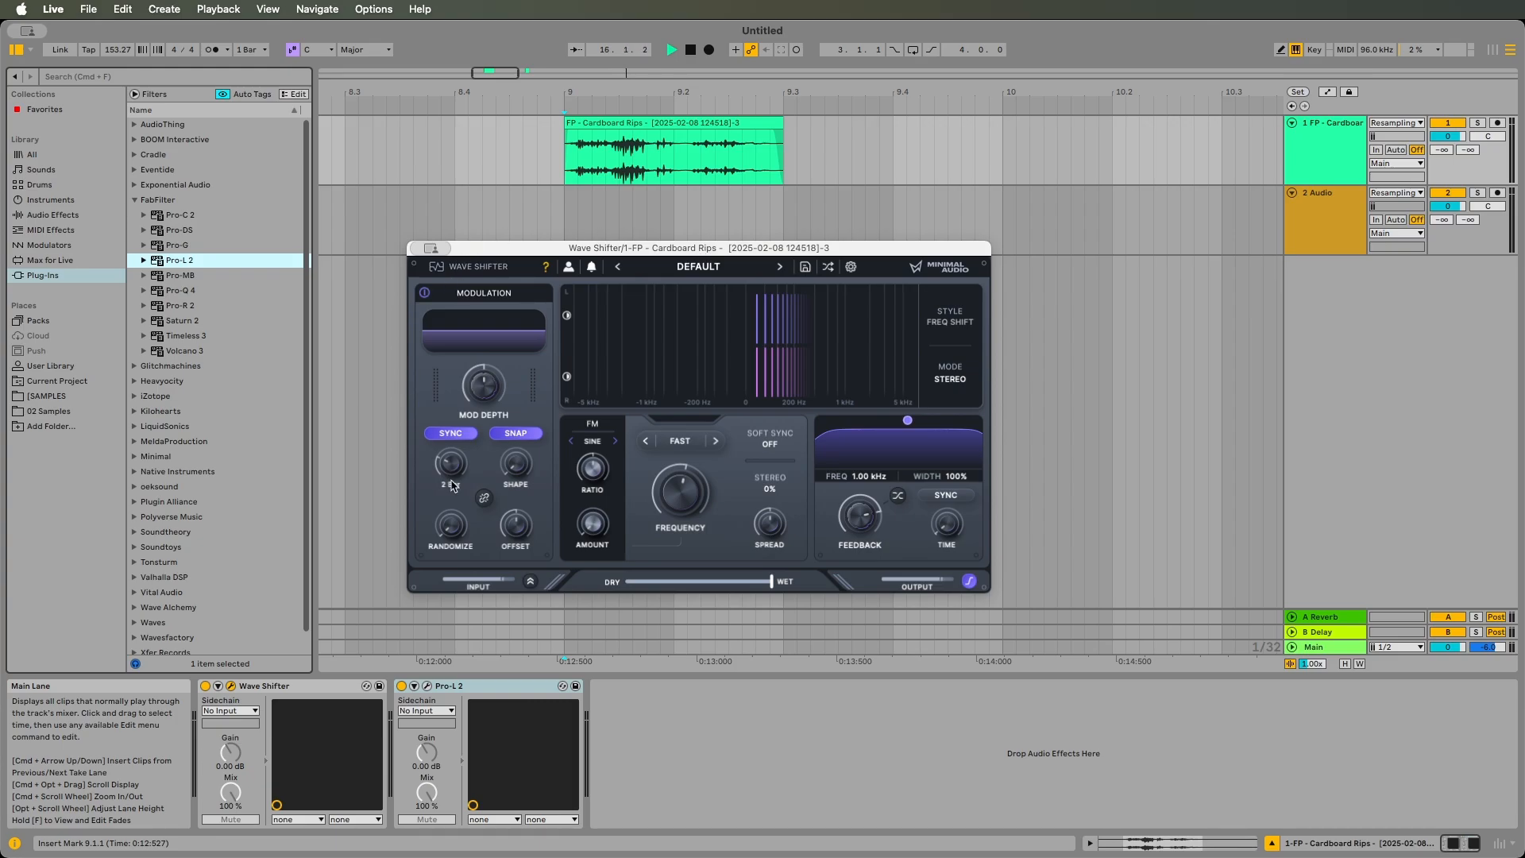
{"action": "left_click_drag", "start_coordinate": [488, 397], "coordinate": [486, 315]}
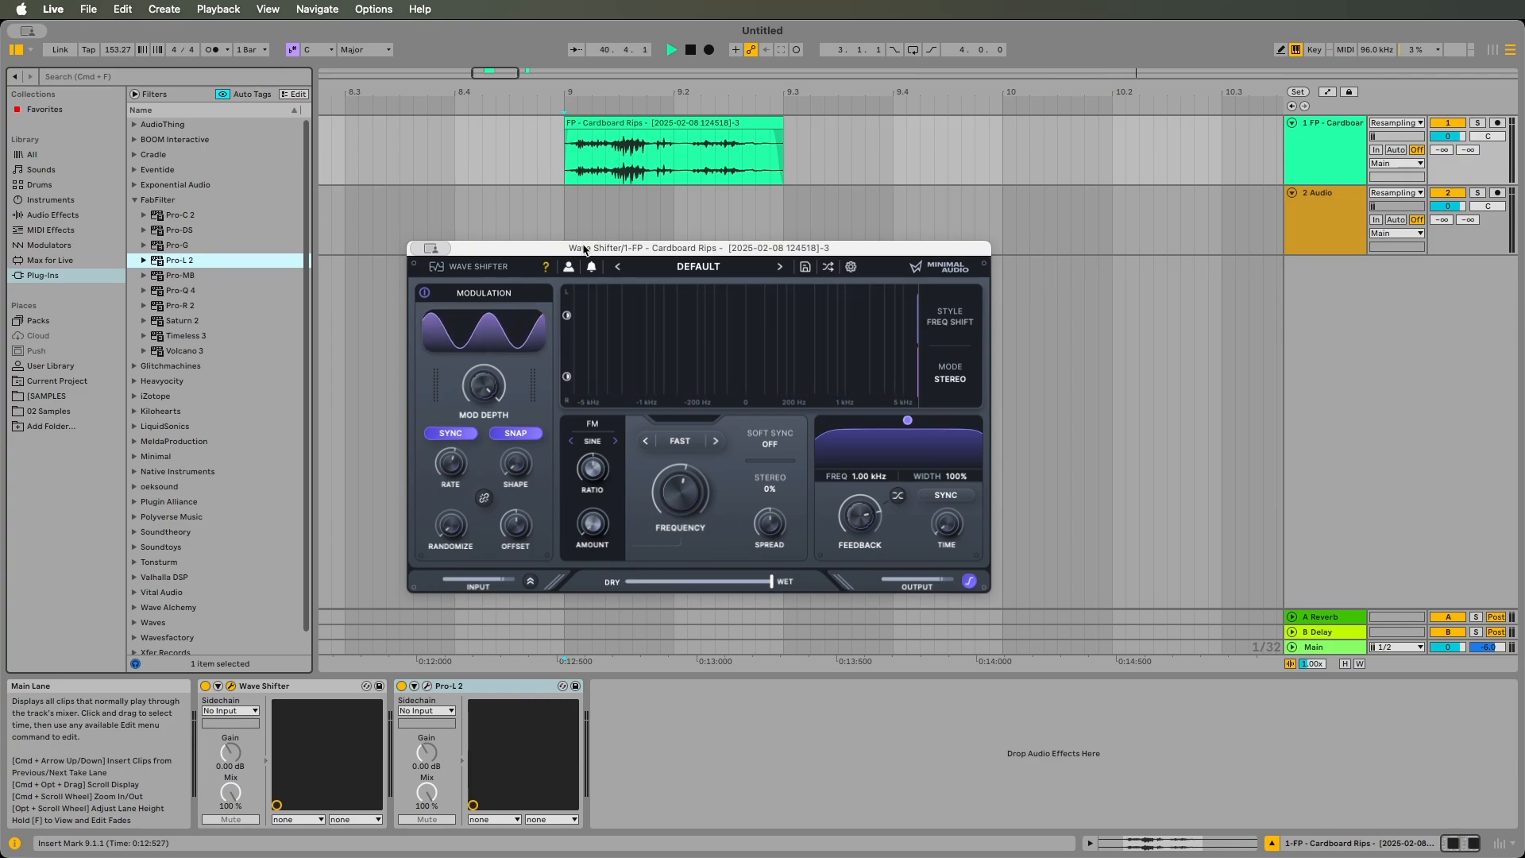
{"action": "double_click", "coordinate": [486, 396]}
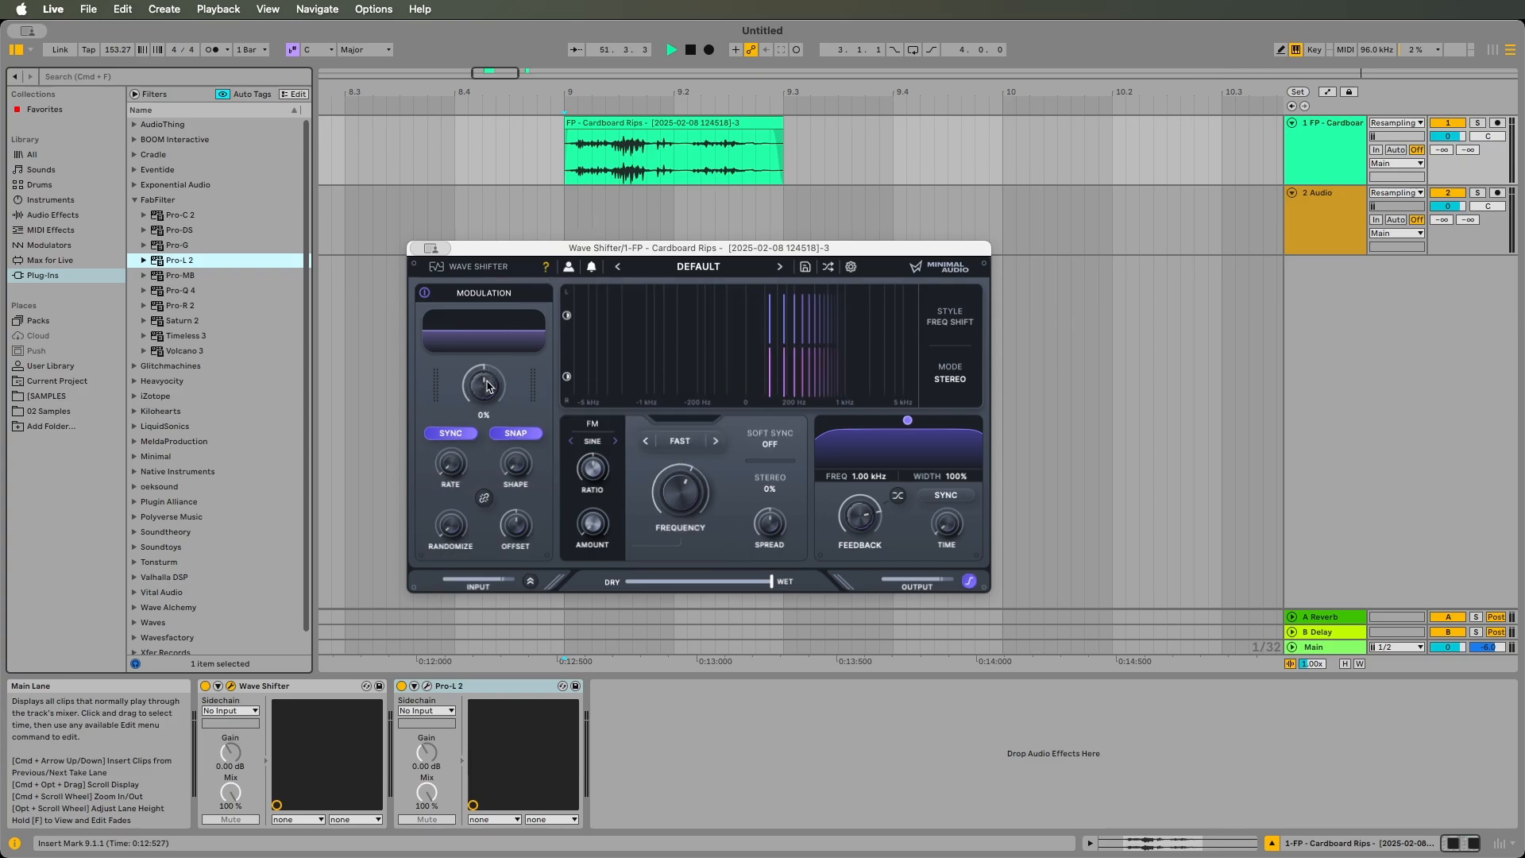
Step: Audition the Cardboard Rips clip with the modulation depth set to about 31%
{"action": "left_click_drag", "start_coordinate": [487, 389], "coordinate": [487, 367]}
{"action": "key", "text": "space"}
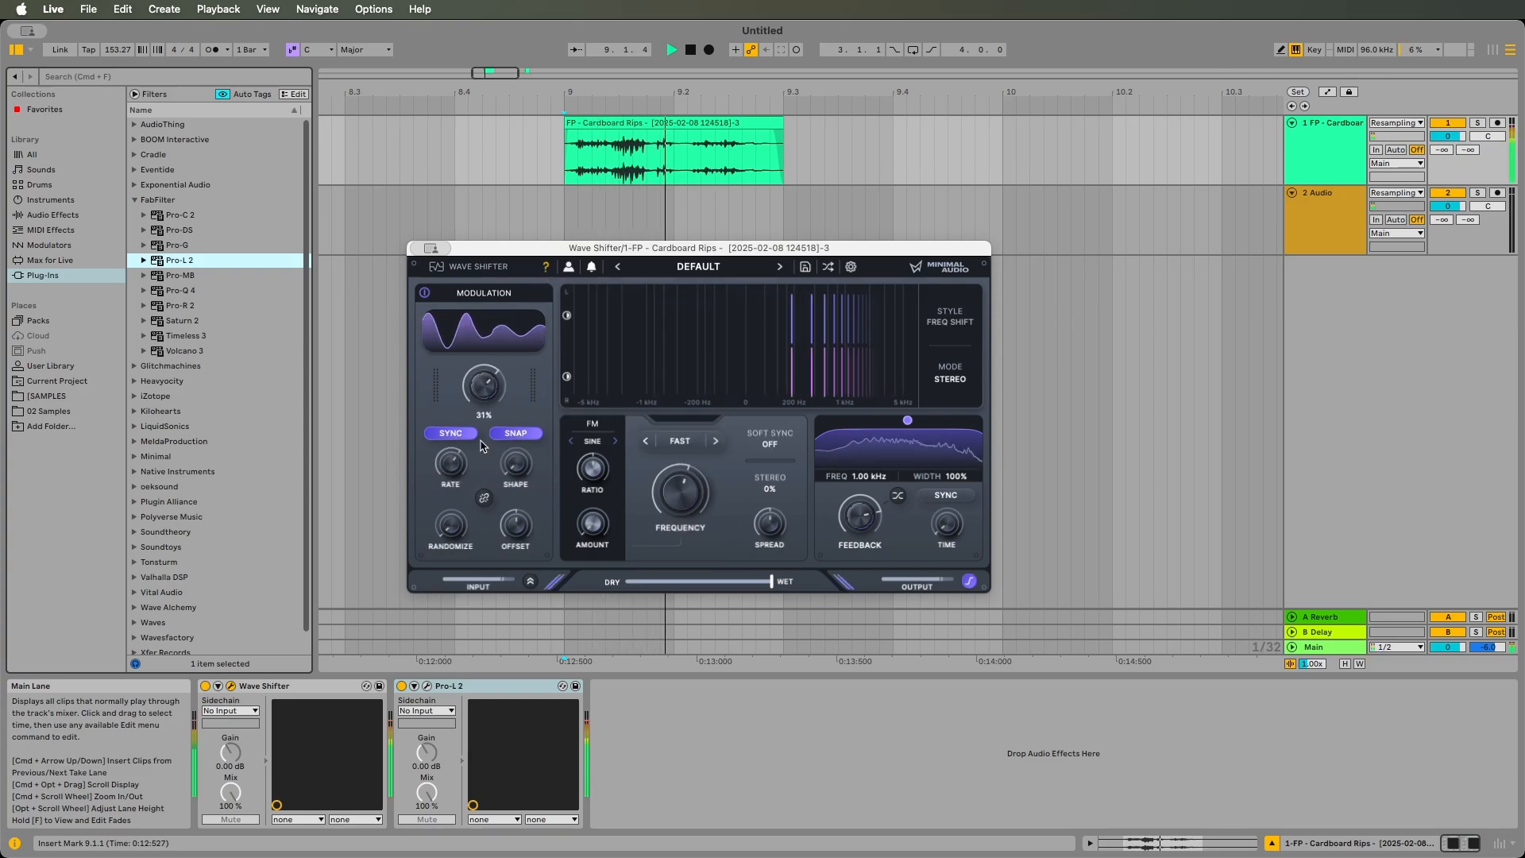
{"action": "left_click_drag", "start_coordinate": [480, 441], "coordinate": [484, 419]}
{"action": "key", "text": "space"}
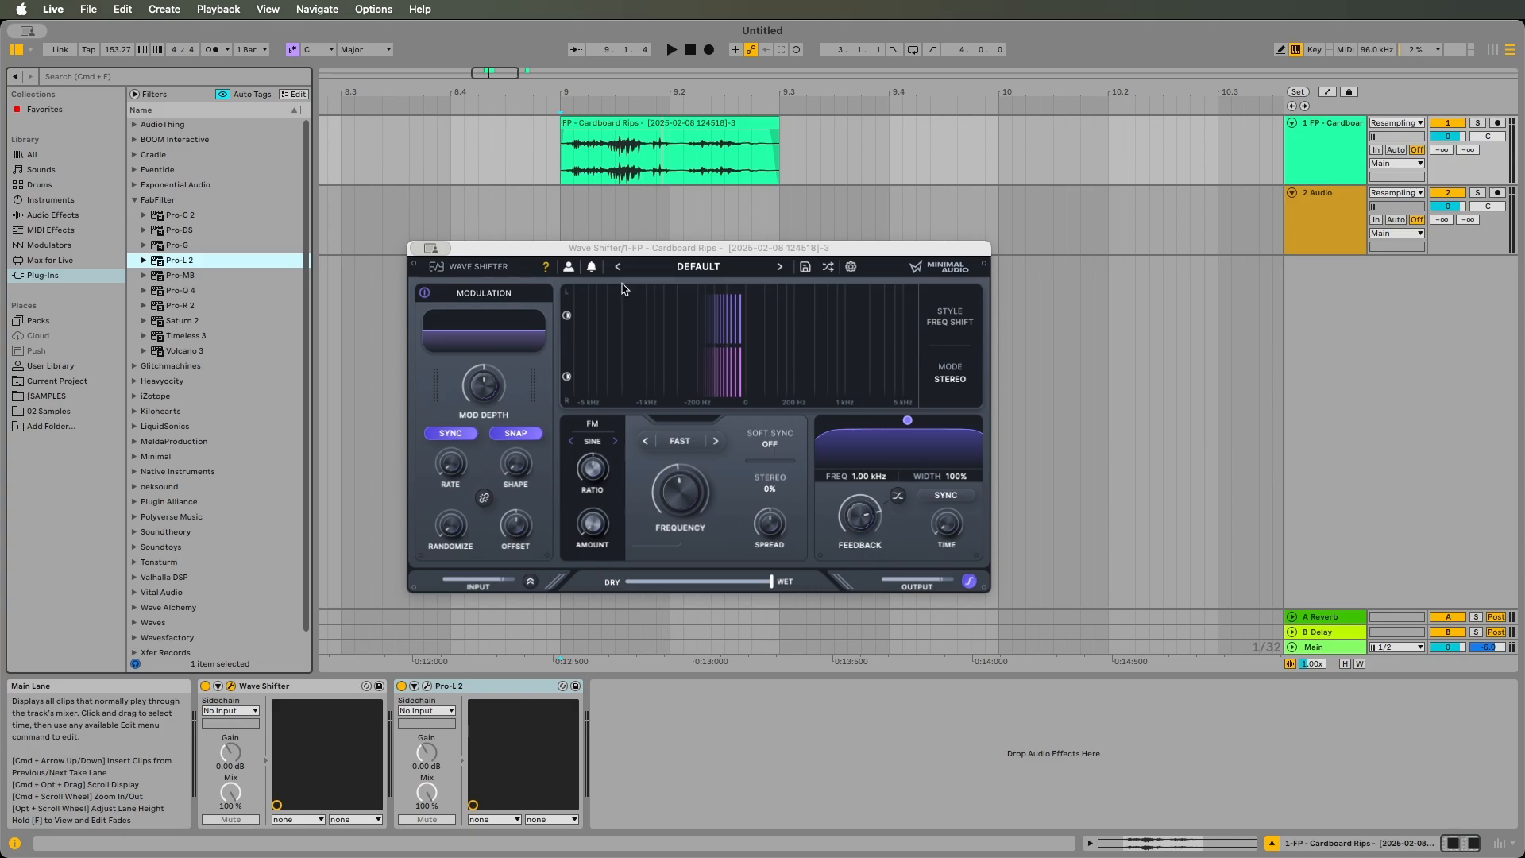
Step: Move the Cardboard Falls clip to the start of bar 10 and reactivate Wave Shifter
{"action": "left_click_drag", "start_coordinate": [519, 73], "coordinate": [537, 78]}
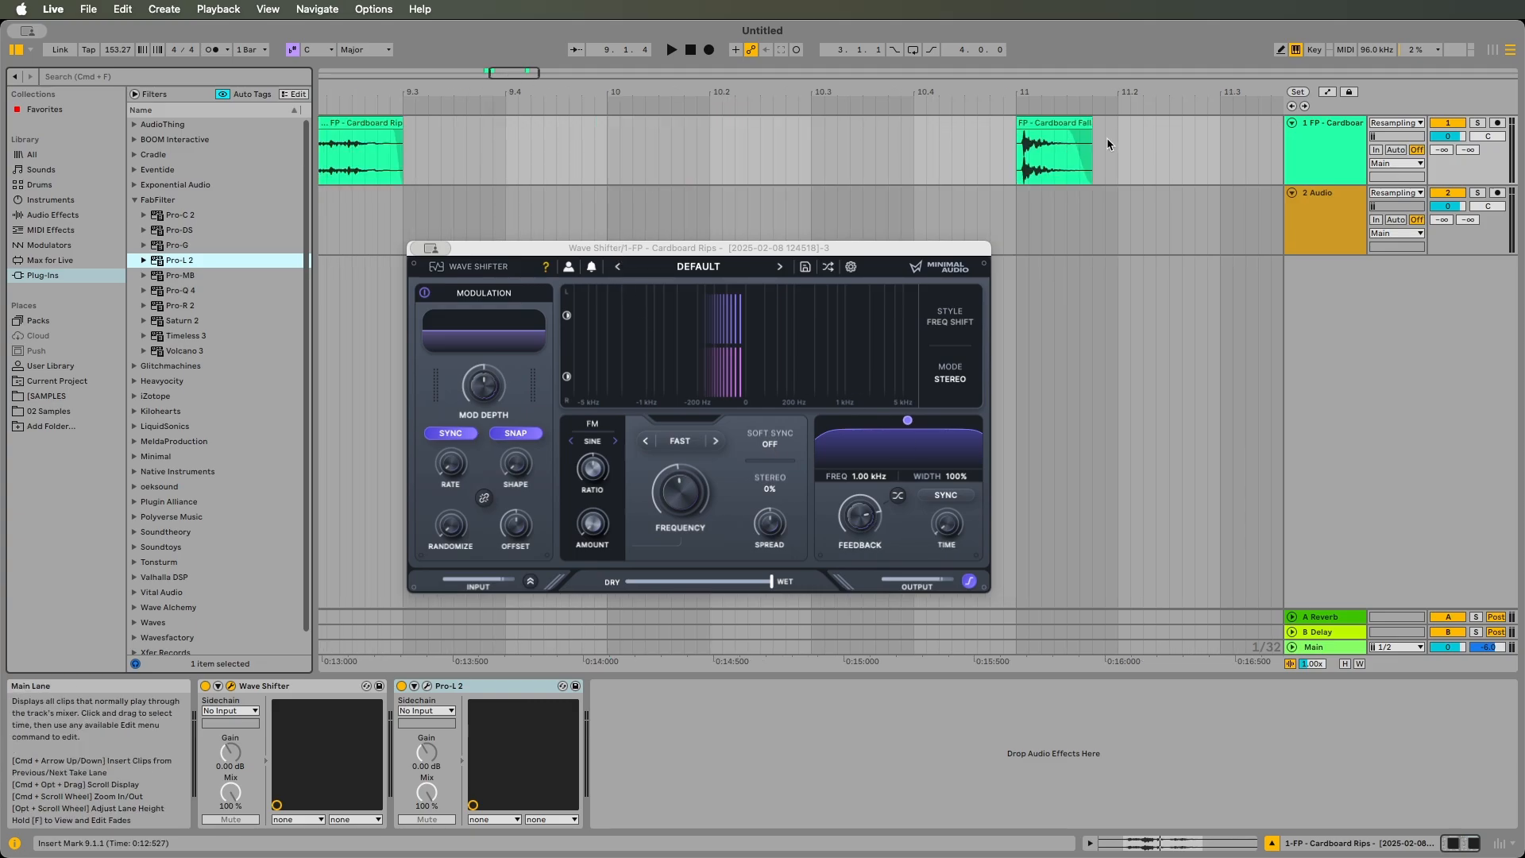
{"action": "left_click_drag", "start_coordinate": [1078, 128], "coordinate": [656, 135]}
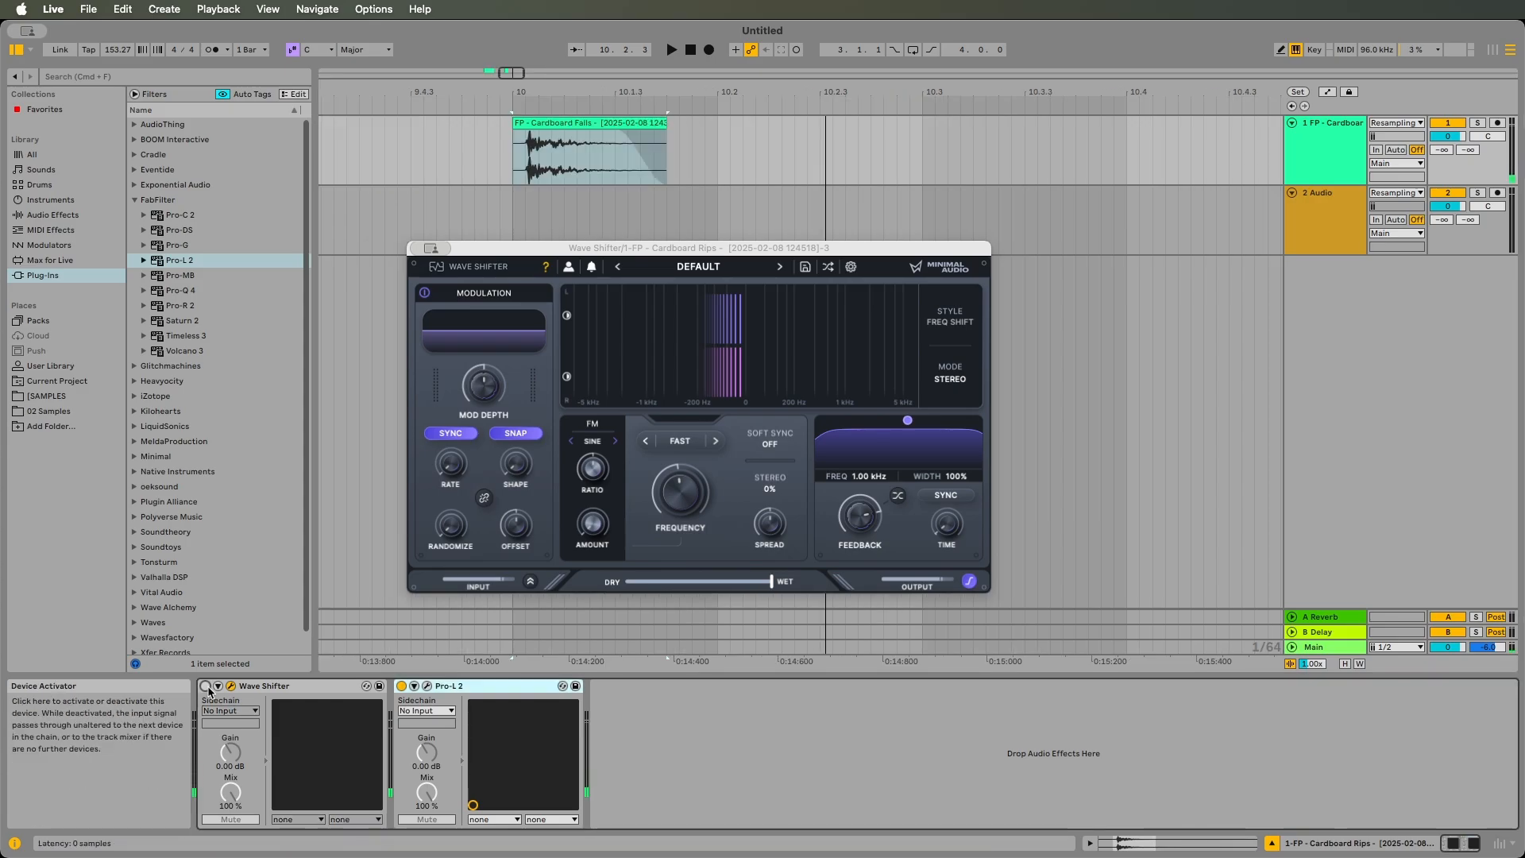
{"action": "left_click", "coordinate": [209, 689]}
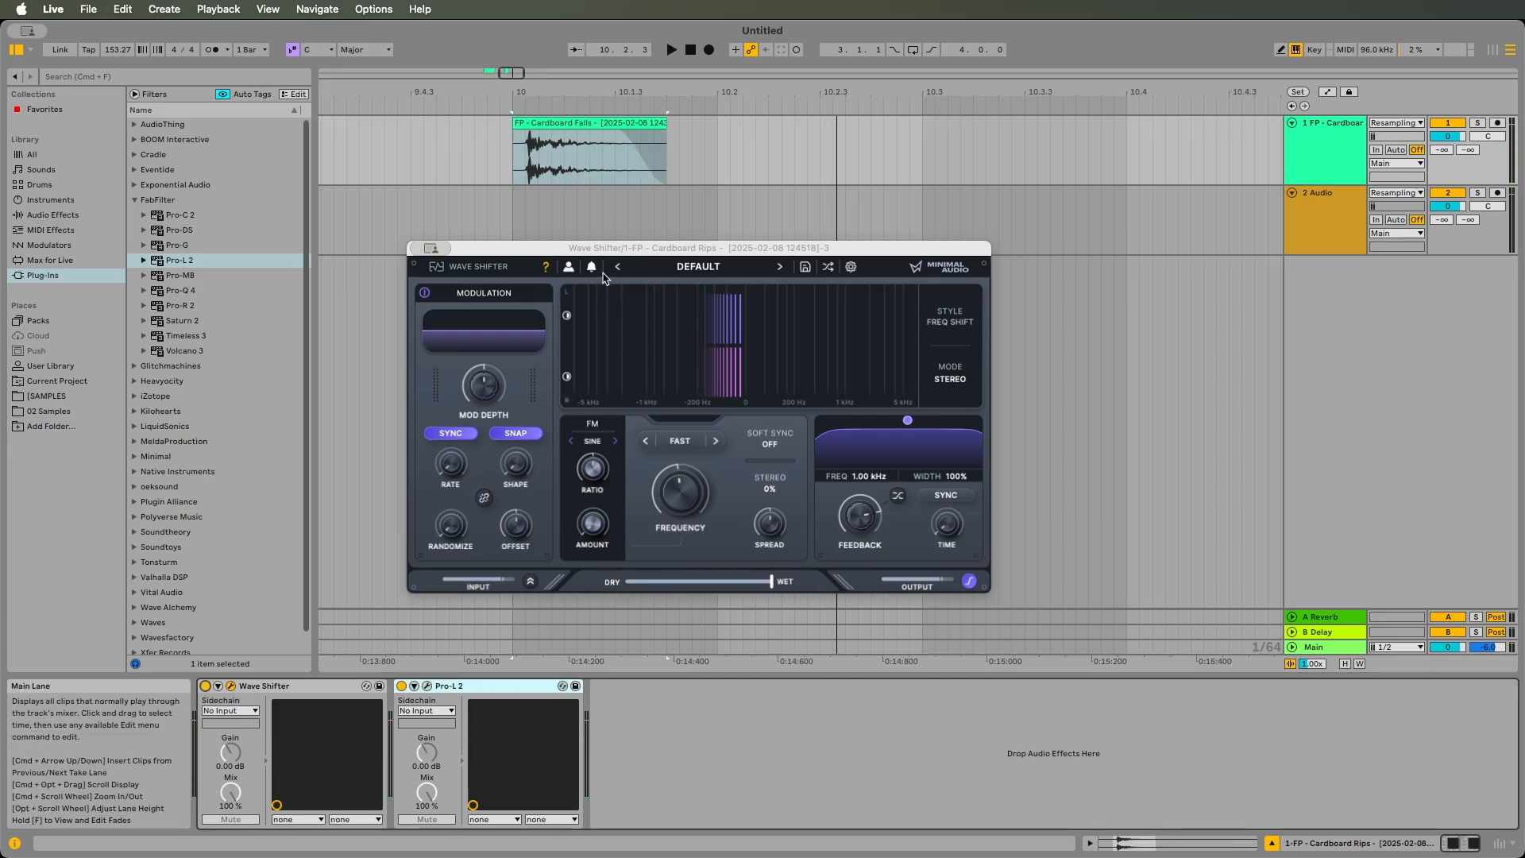
Step: Audition the Cardboard Falls clip from bar 10 with the frequency at about -33.2 Hz and feedback at about 129%
{"action": "left_click_drag", "start_coordinate": [560, 248], "coordinate": [532, 241]}
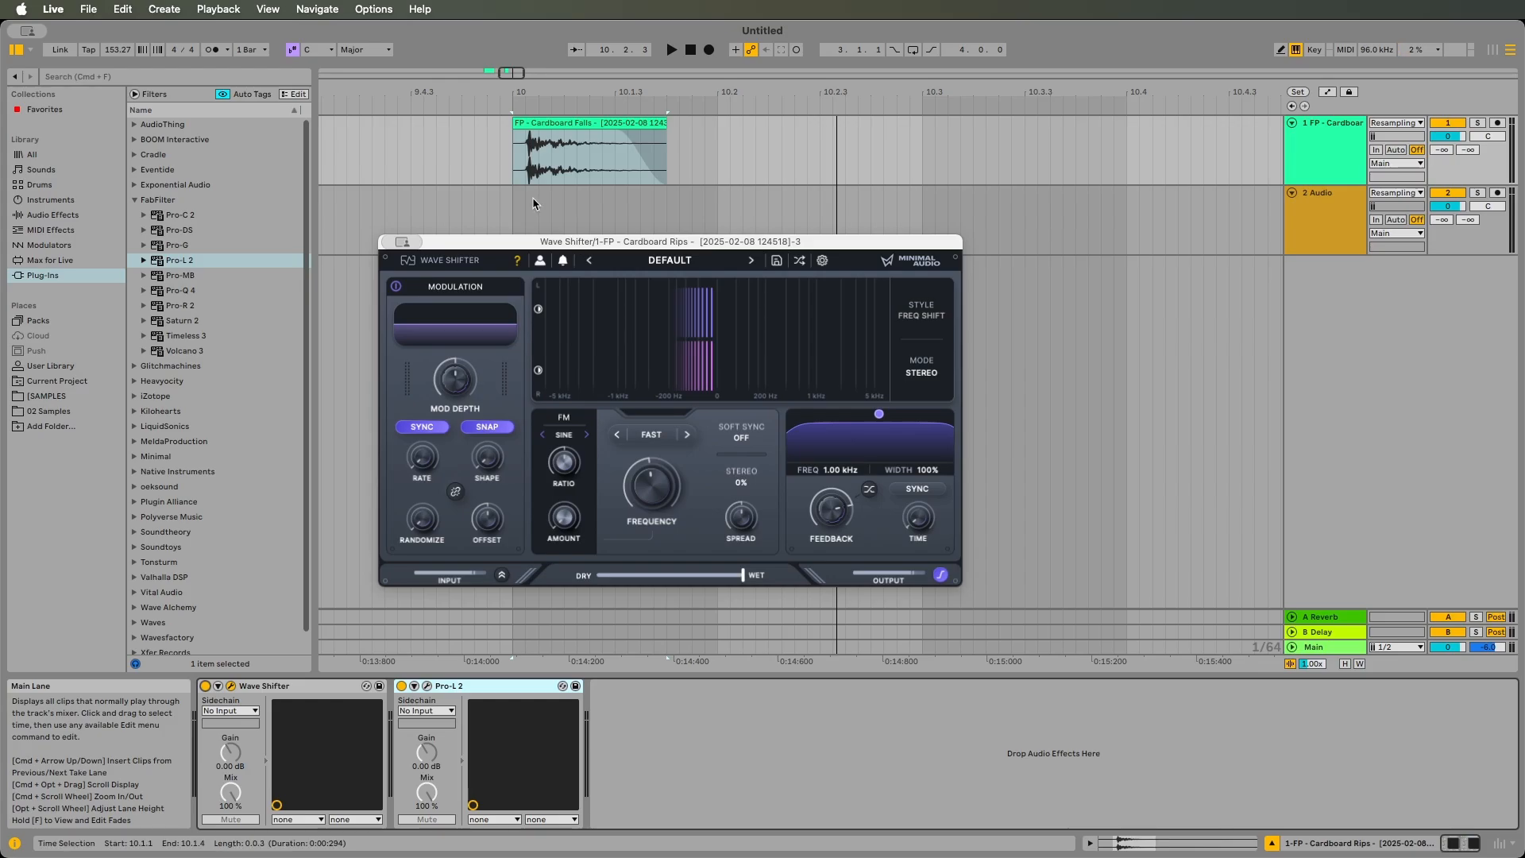
{"action": "left_click", "coordinate": [532, 198]}
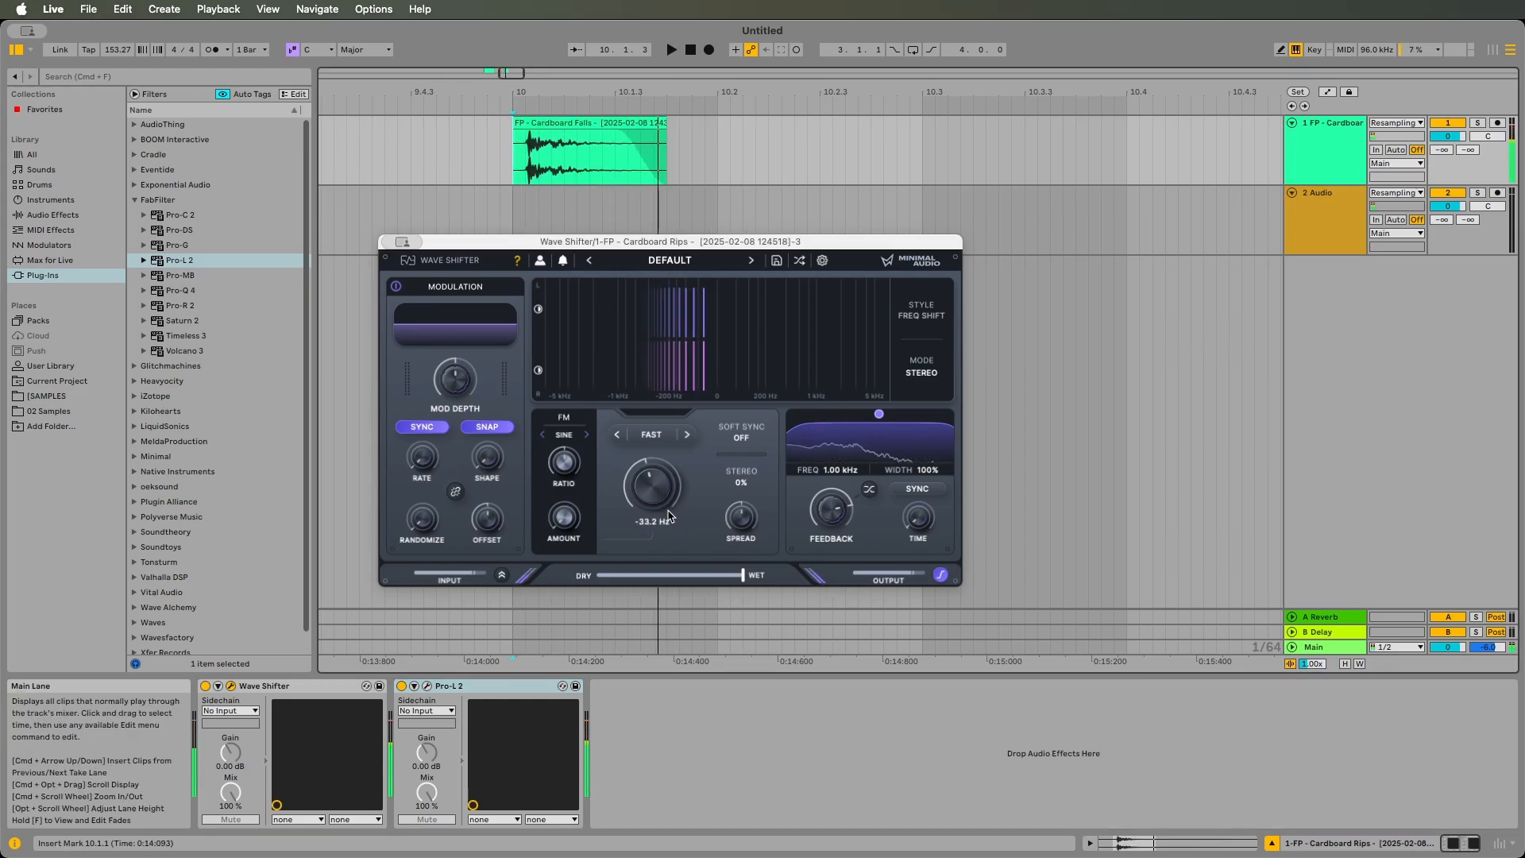
{"action": "key", "text": "space"}
{"action": "left_click_drag", "start_coordinate": [821, 500], "coordinate": [821, 505]}
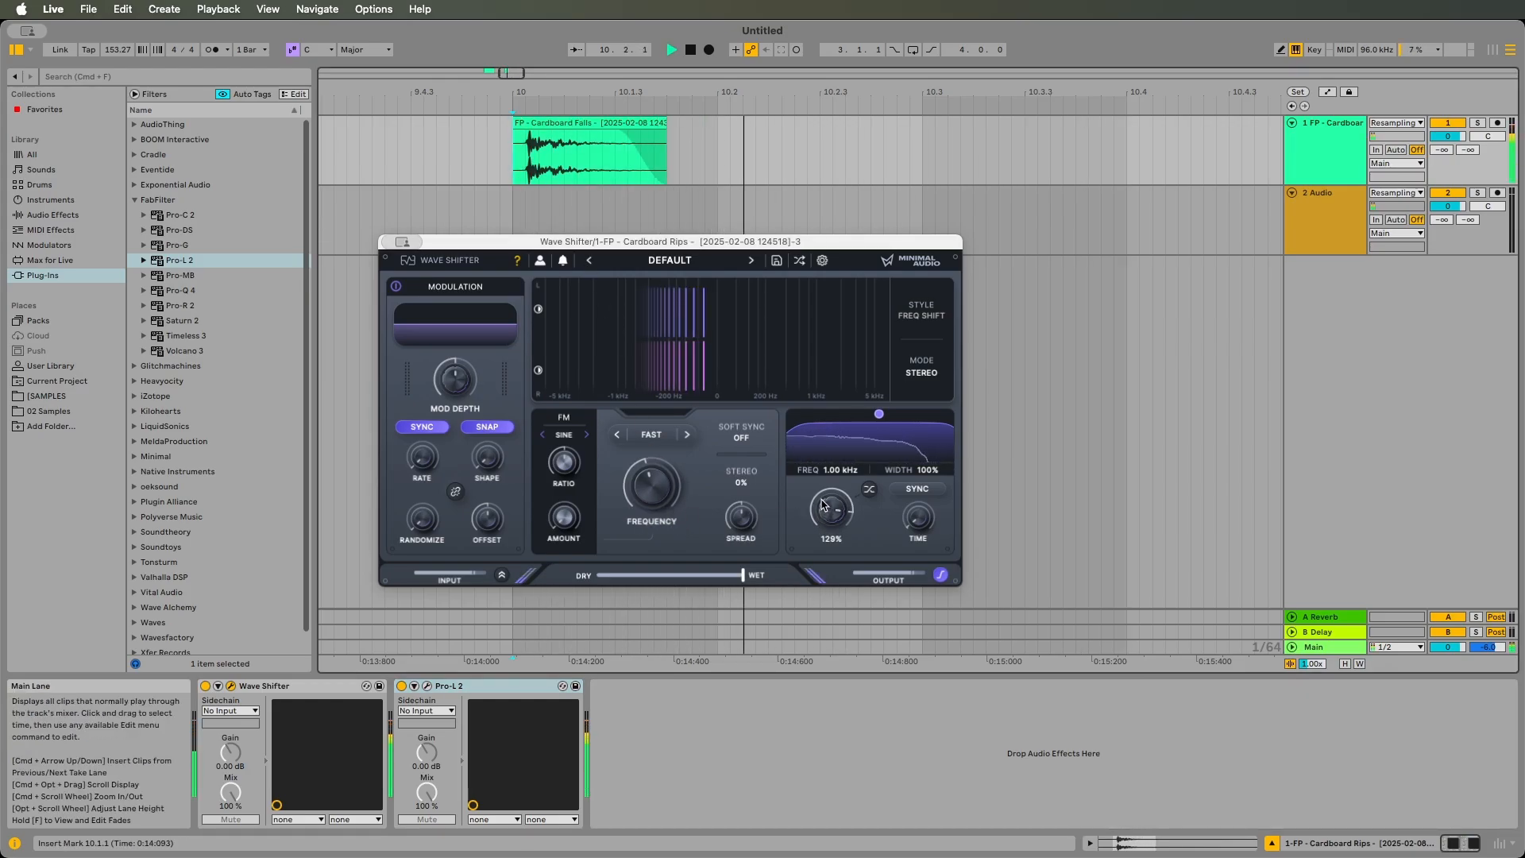
{"action": "key", "text": "space"}
{"action": "key", "text": "space"}
{"action": "key", "text": "space"}
{"action": "key", "text": "space"}
{"action": "key", "text": "space"}
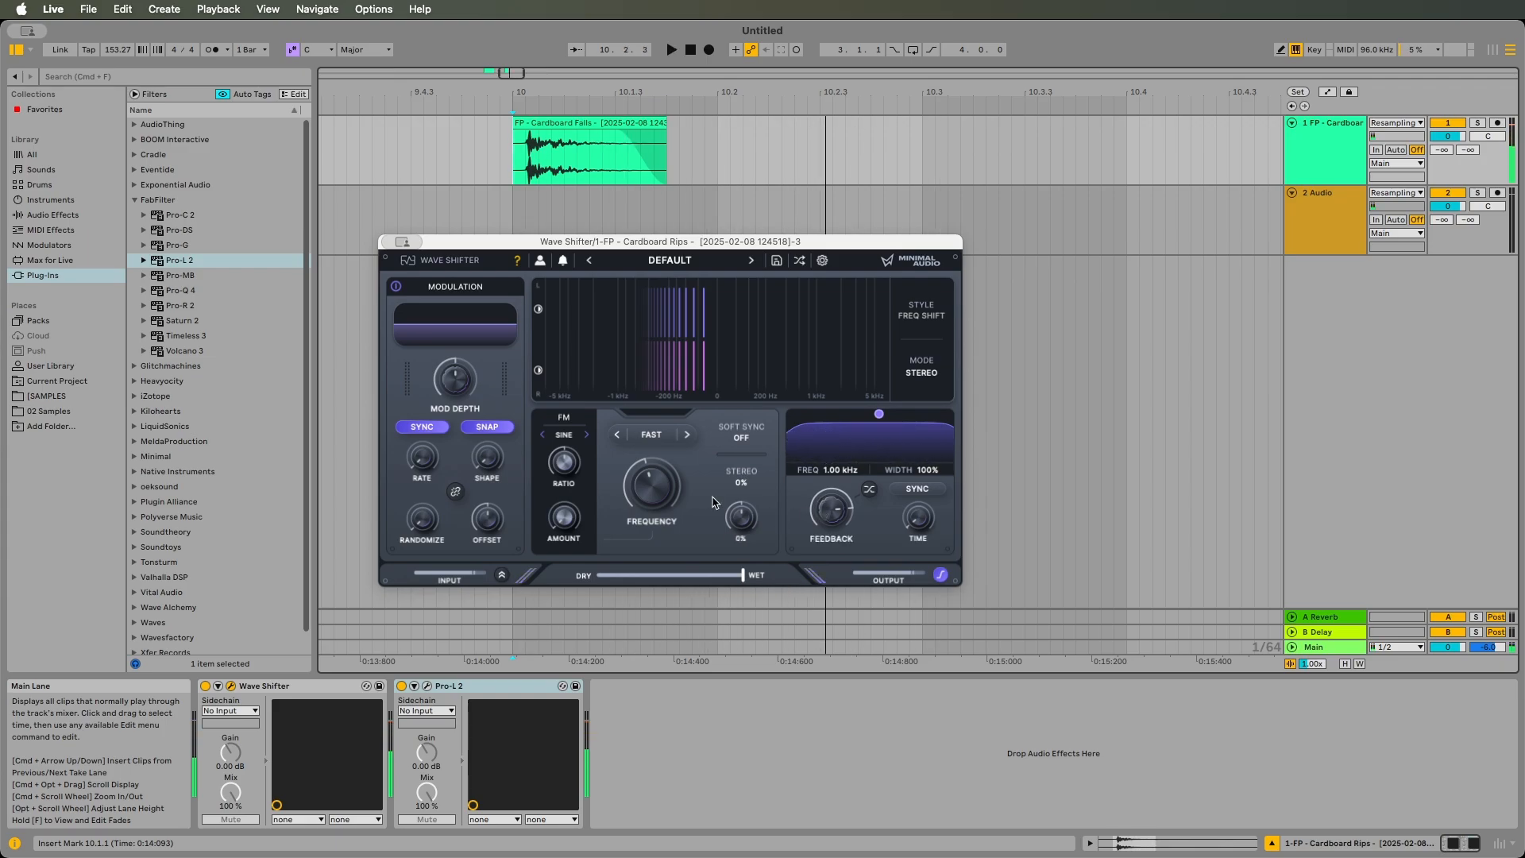
Step: Raise the frequency shift to about 25 Hz and audition the Cardboard Falls clip repeatedly
{"action": "left_click_drag", "start_coordinate": [655, 495], "coordinate": [655, 483]}
{"action": "key", "text": "space"}
{"action": "key", "text": "space"}
{"action": "key", "text": "space"}
{"action": "key", "text": "space"}
{"action": "key", "text": "space"}
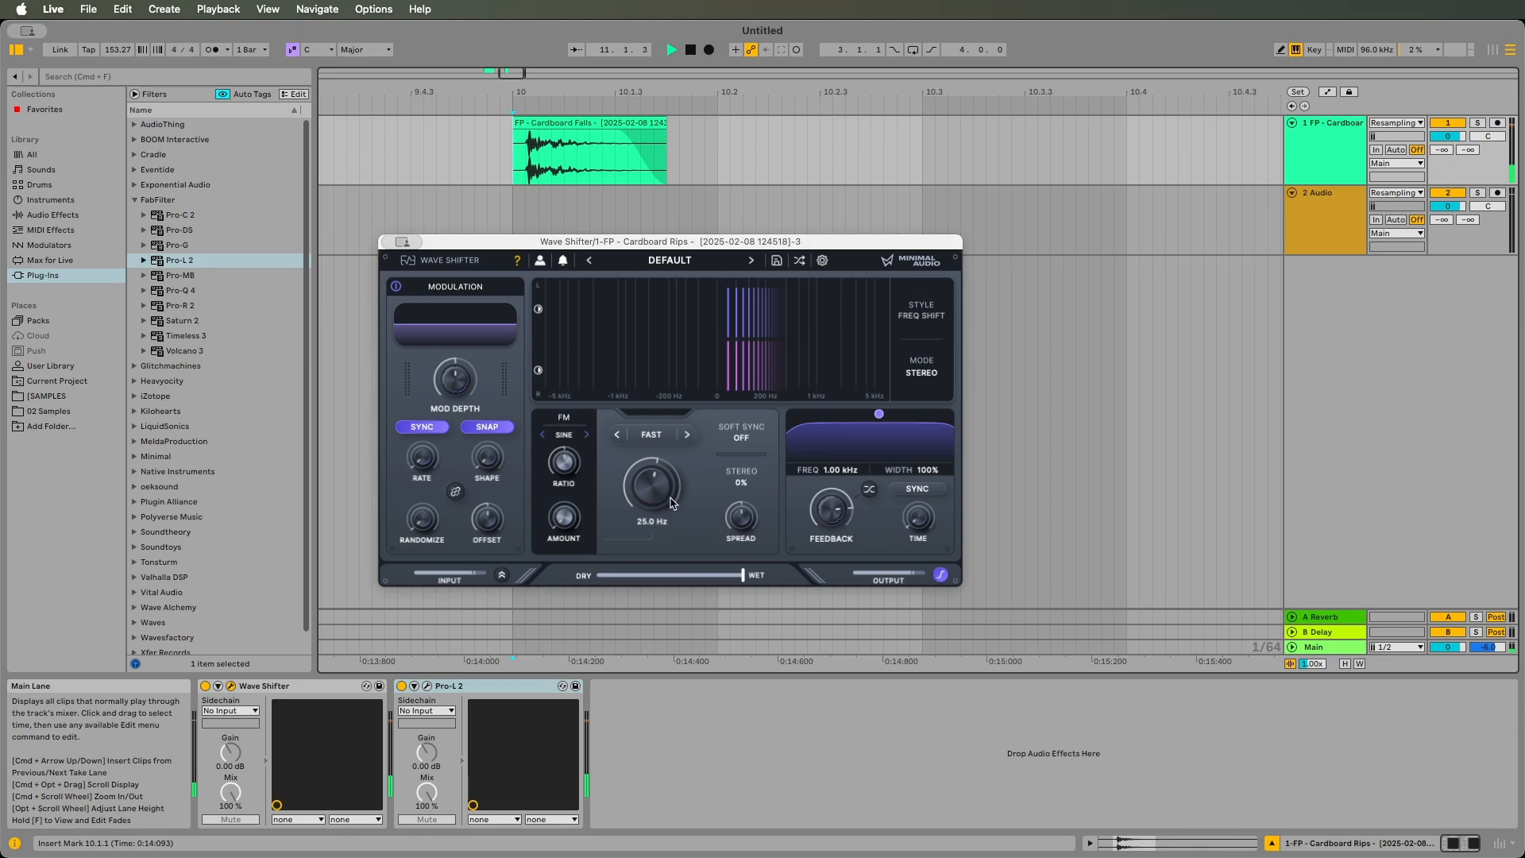
Step: Lower the frequency shift to about -7.32 Hz while playing the Cardboard Falls clip
{"action": "left_click_drag", "start_coordinate": [667, 503], "coordinate": [668, 502]}
{"action": "left_click_drag", "start_coordinate": [660, 492], "coordinate": [661, 505]}
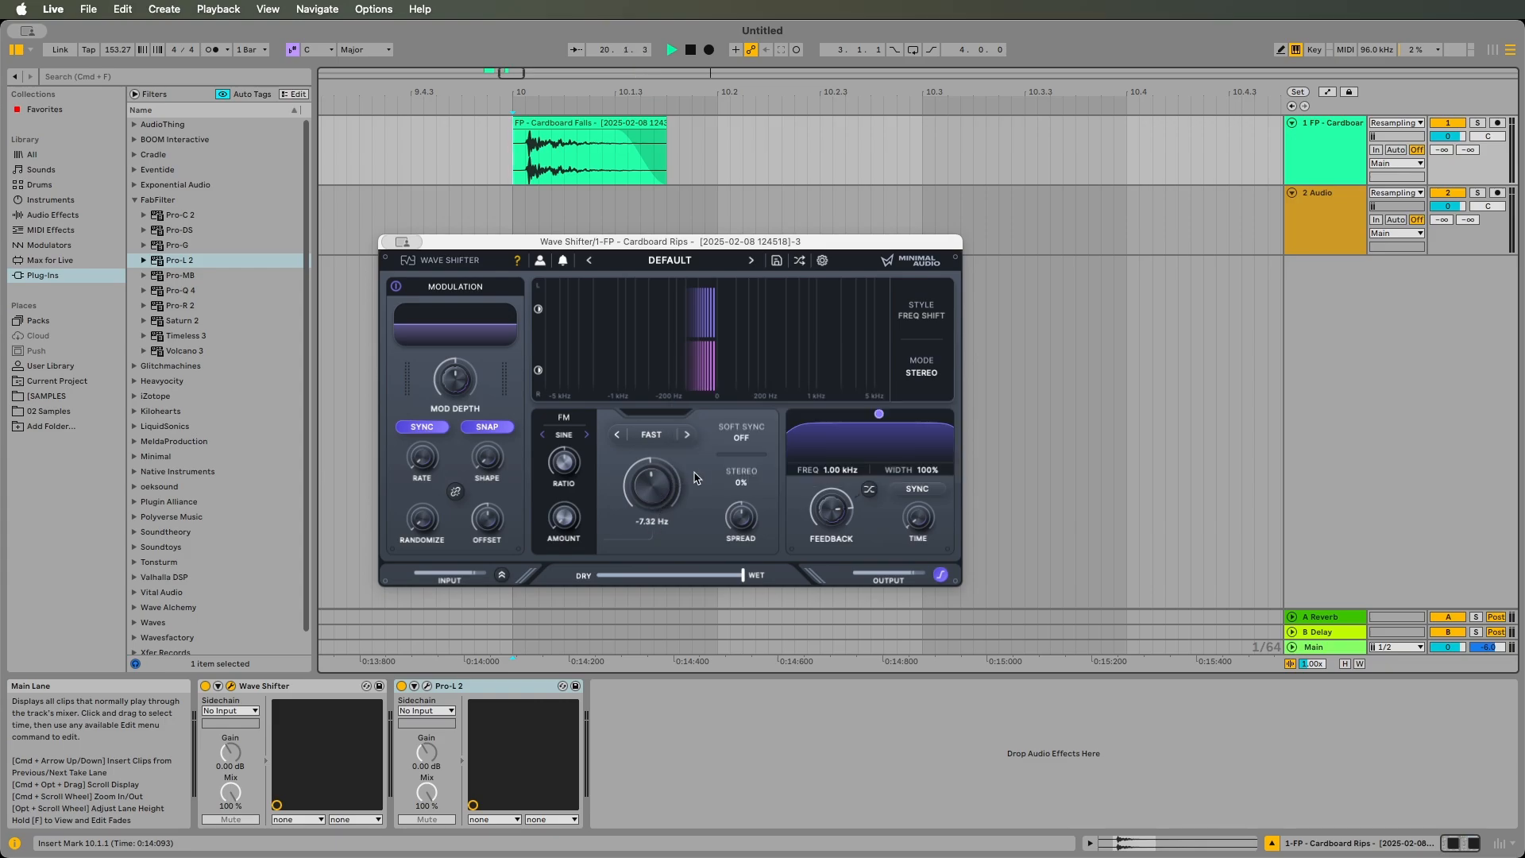
{"action": "key", "text": "space"}
{"action": "key", "text": "space"}
Step: Set the frequency shift to about -14.8 Hz and repeatedly audition the Cardboard Falls clip
{"action": "left_click_drag", "start_coordinate": [659, 490], "coordinate": [659, 495]}
{"action": "key", "text": "space"}
{"action": "key", "text": "space"}
{"action": "key", "text": "space"}
{"action": "key", "text": "space"}
{"action": "key", "text": "space"}
{"action": "key", "text": "space"}
{"action": "key", "text": "space"}
{"action": "key", "text": "space"}
{"action": "key", "text": "space"}
{"action": "key", "text": "space"}
{"action": "key", "text": "space"}
{"action": "key", "text": "space"}
{"action": "key", "text": "space"}
{"action": "key", "text": "space"}
{"action": "key", "text": "space"}
{"action": "key", "text": "space"}
{"action": "key", "text": "space"}
{"action": "key", "text": "space"}
{"action": "key", "text": "space"}
{"action": "key", "text": "space"}
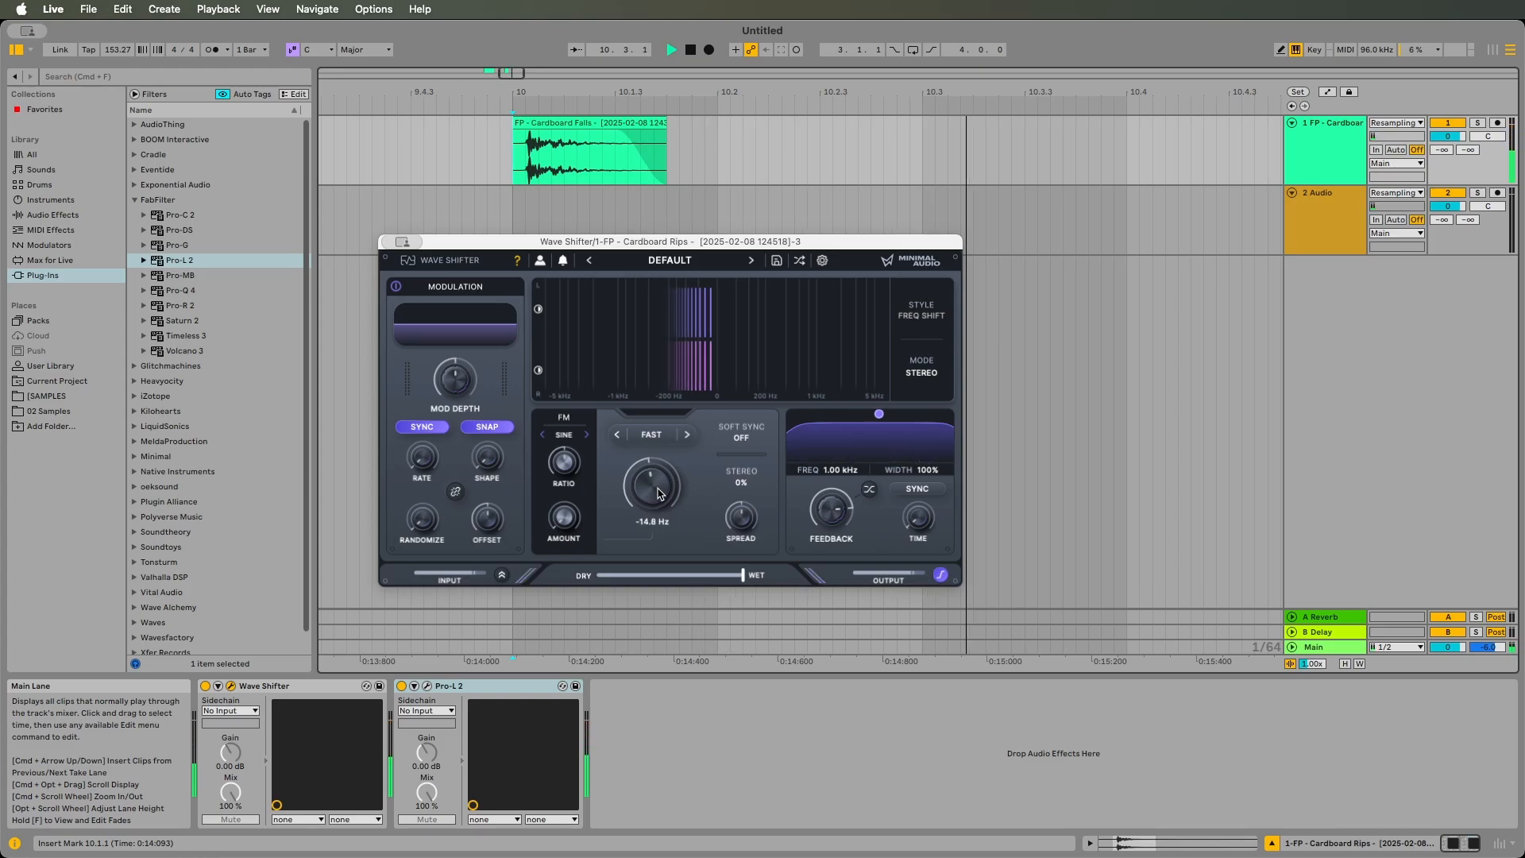
{"action": "key", "text": "space"}
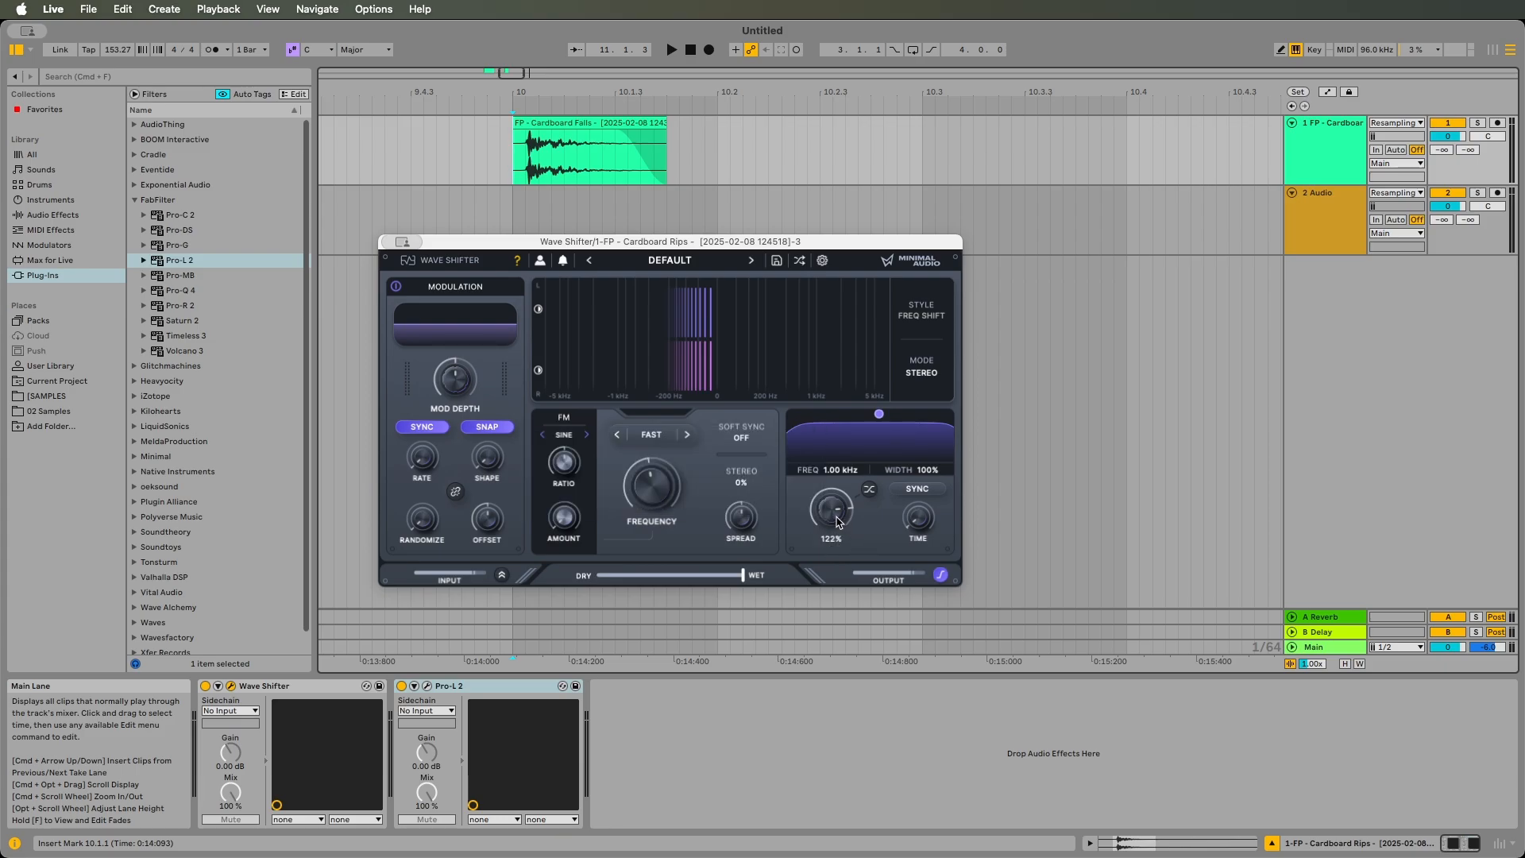
Step: Fine-tune the Wave Shifter feedback amount and audition the Cardboard Falls clip
{"action": "key", "text": "space"}
{"action": "left_click_drag", "start_coordinate": [836, 517], "coordinate": [831, 521]}
{"action": "key", "text": "space"}
{"action": "key", "text": "space"}
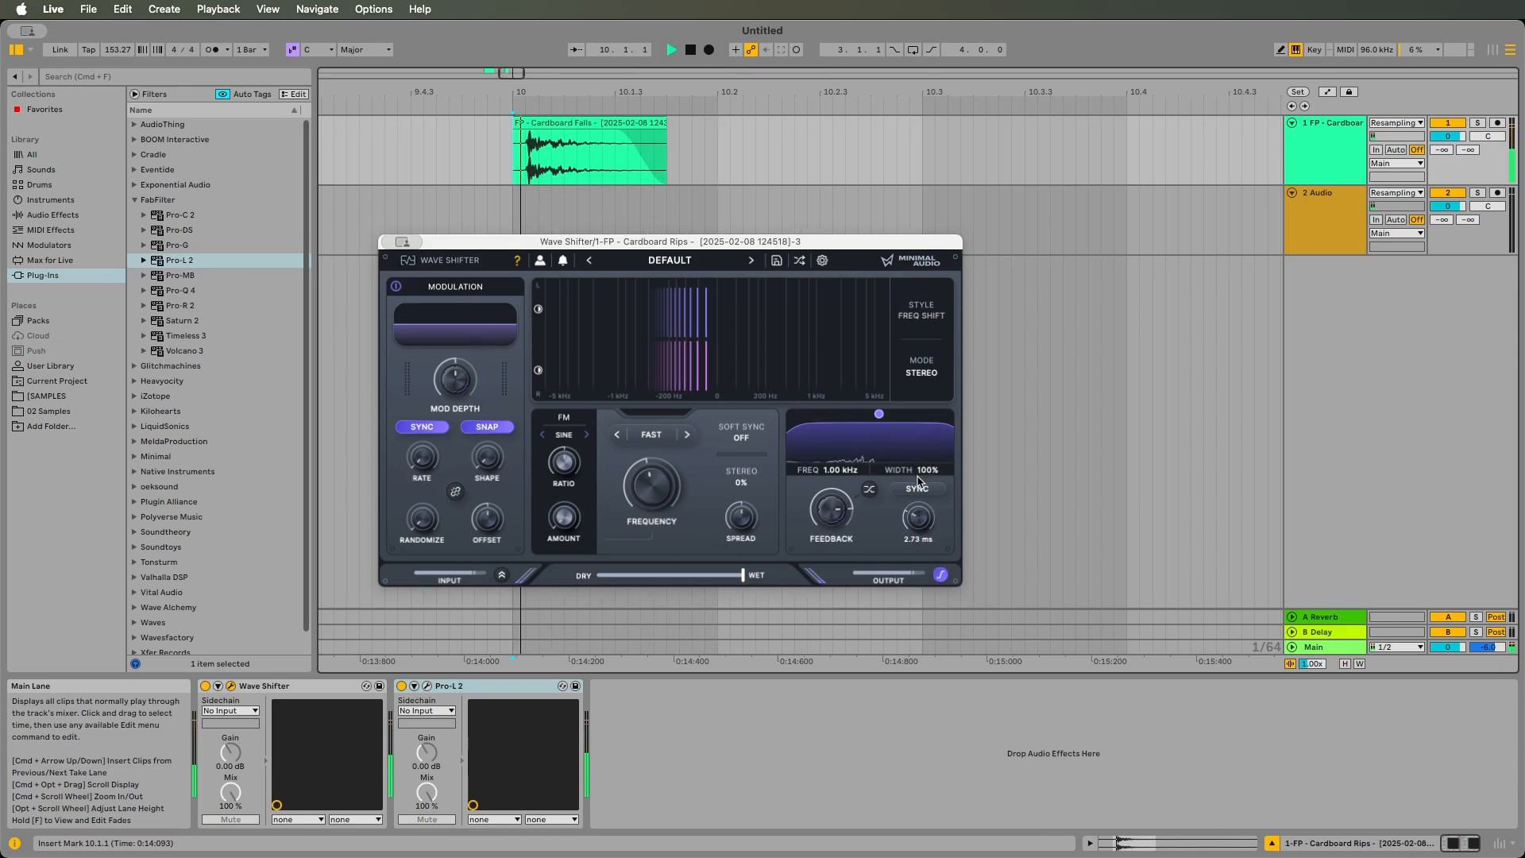
Step: Shorten the Wave Shifter's feedback delay time to 0.02 ms and audition the Cardboard Falls clip repeatedly
{"action": "left_click_drag", "start_coordinate": [917, 481], "coordinate": [917, 506]}
{"action": "key", "text": "space"}
{"action": "key", "text": "space"}
{"action": "key", "text": "space"}
{"action": "key", "text": "space"}
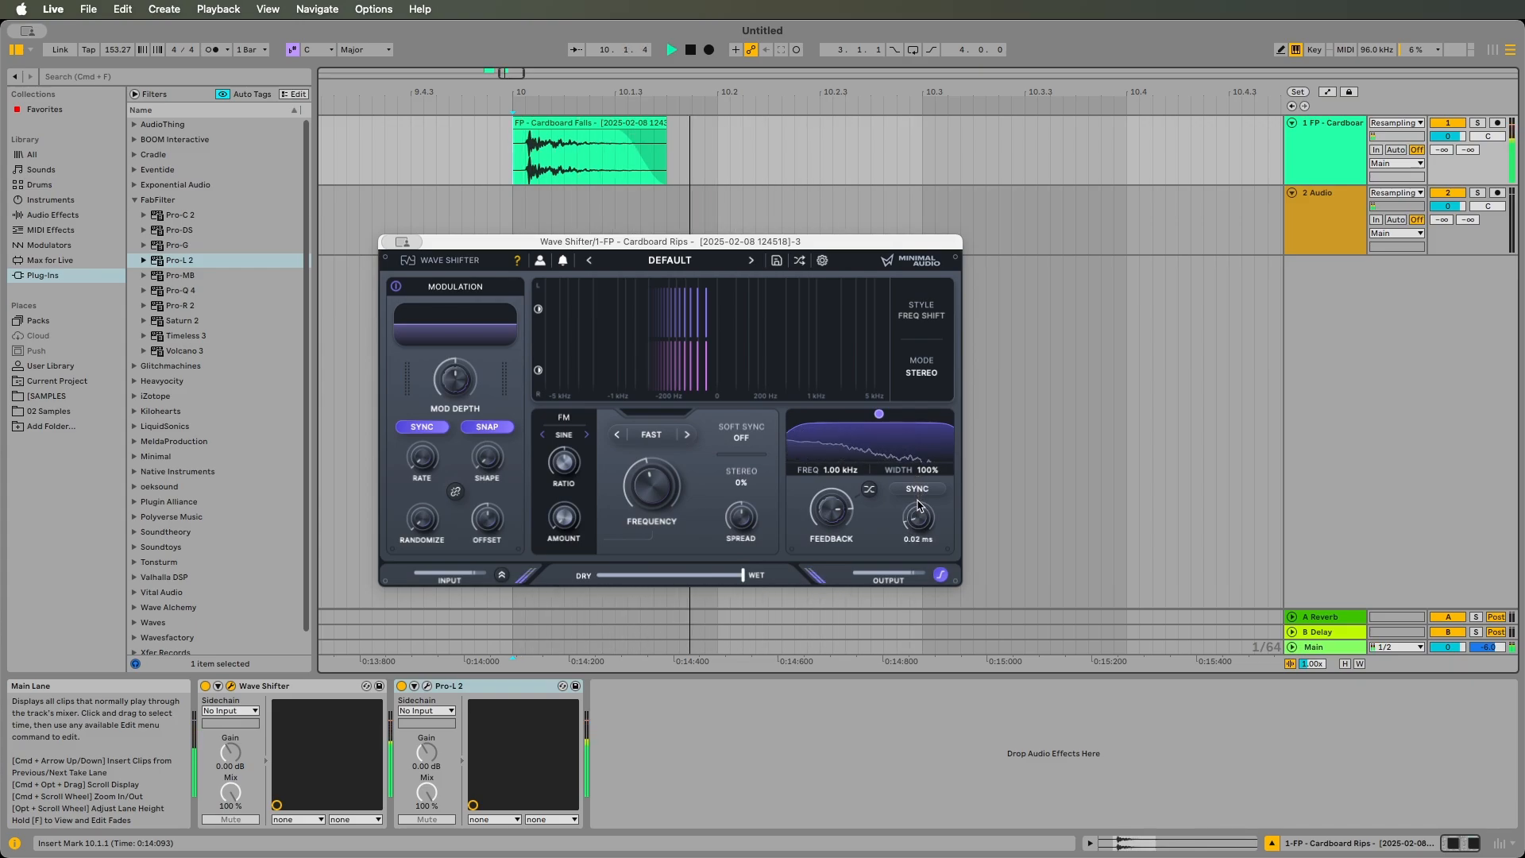
{"action": "key", "text": "space"}
{"action": "left_click", "coordinate": [509, 166]}
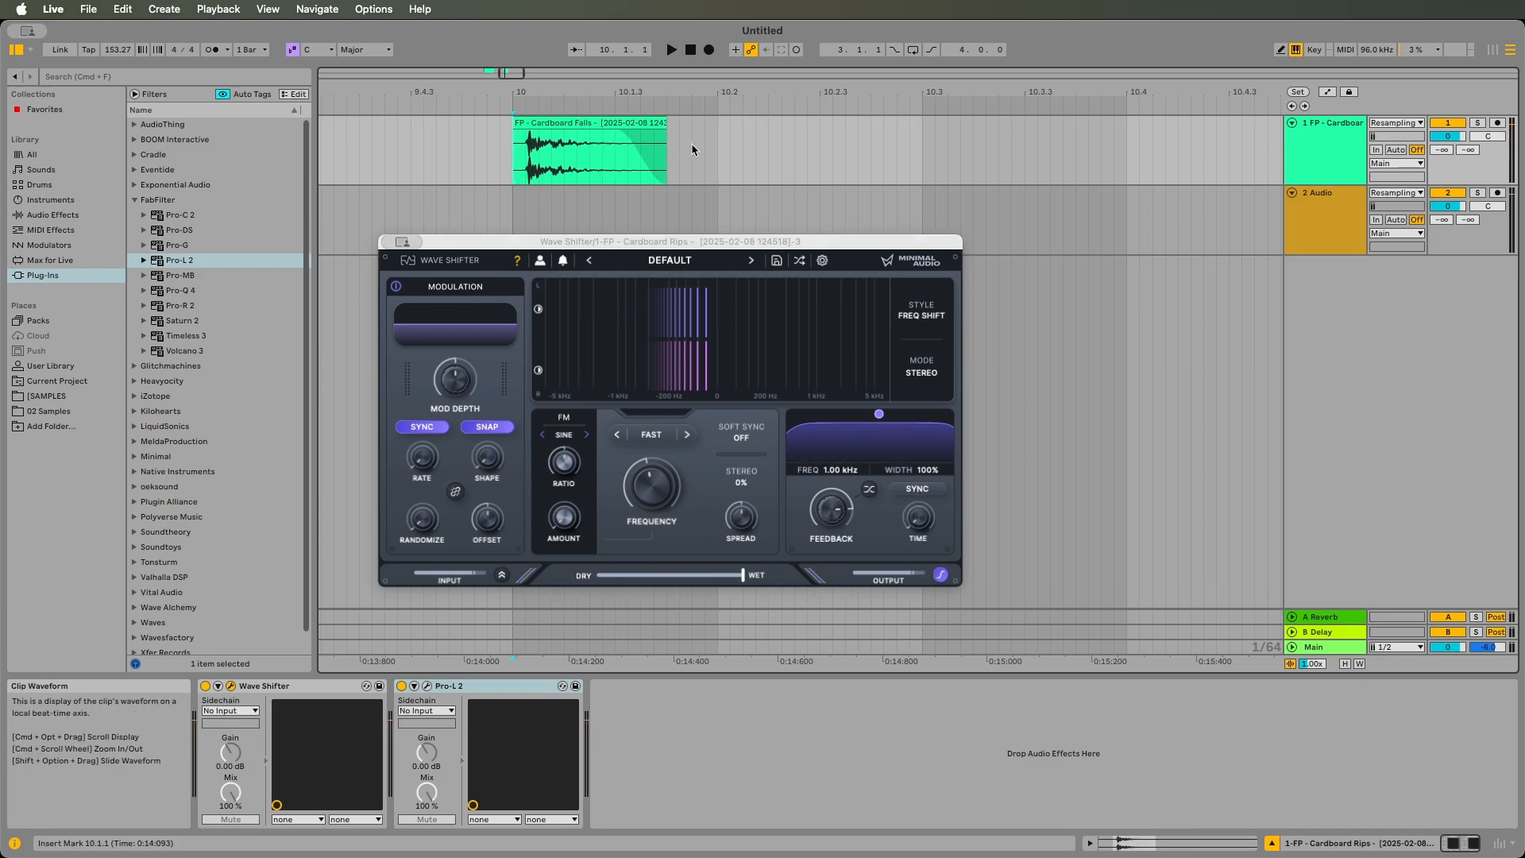
Step: Add two Fuse Compressor instances from the Minimal plug-ins after Pro-L 2 on the Cardboard track
{"action": "left_click", "coordinate": [134, 200]}
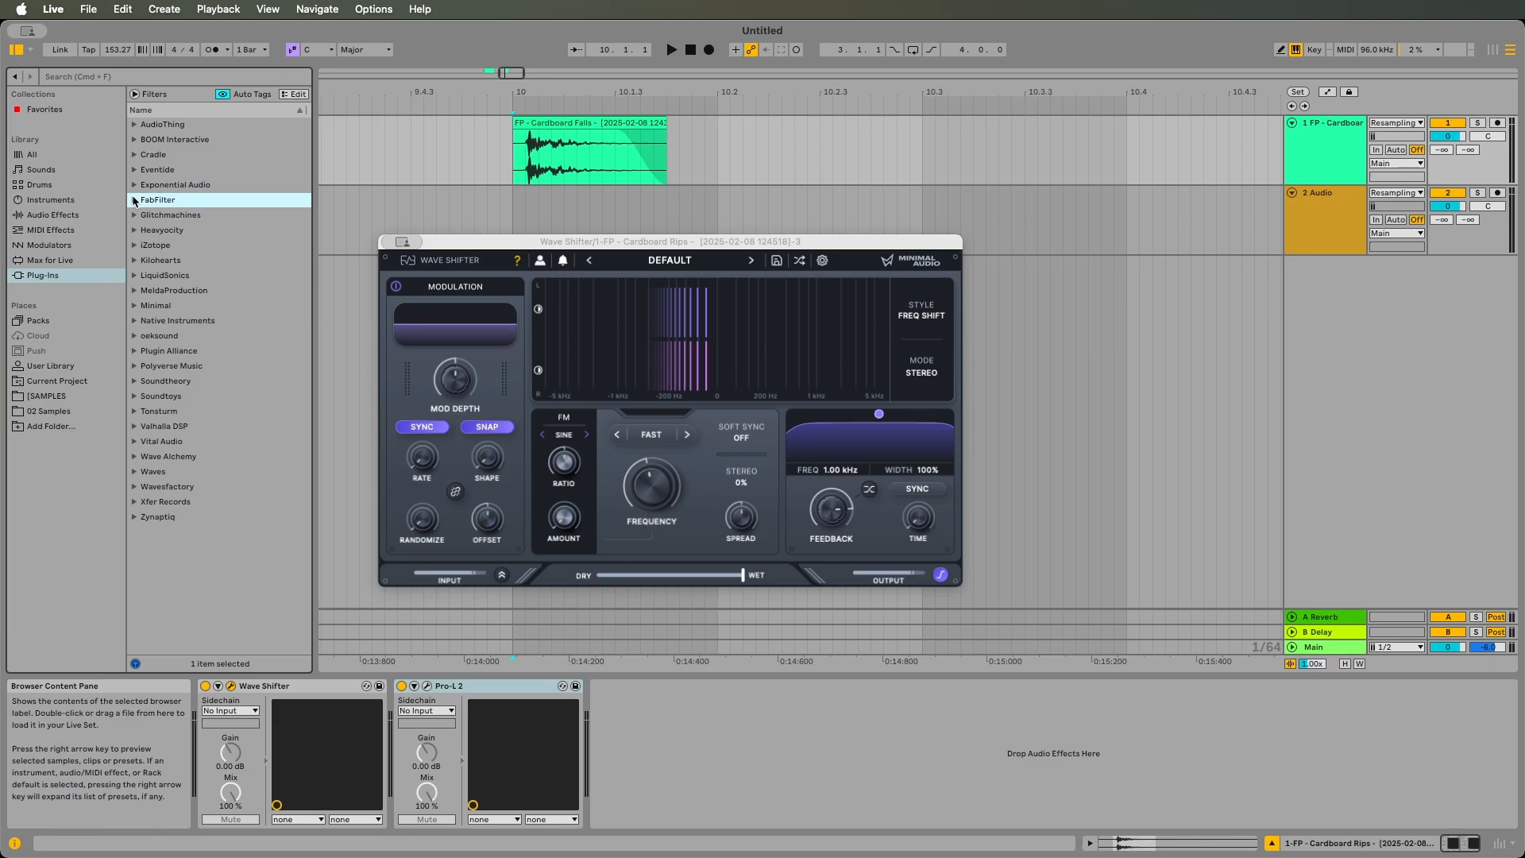
{"action": "left_click", "coordinate": [134, 305]}
{"action": "double_click", "coordinate": [179, 369]}
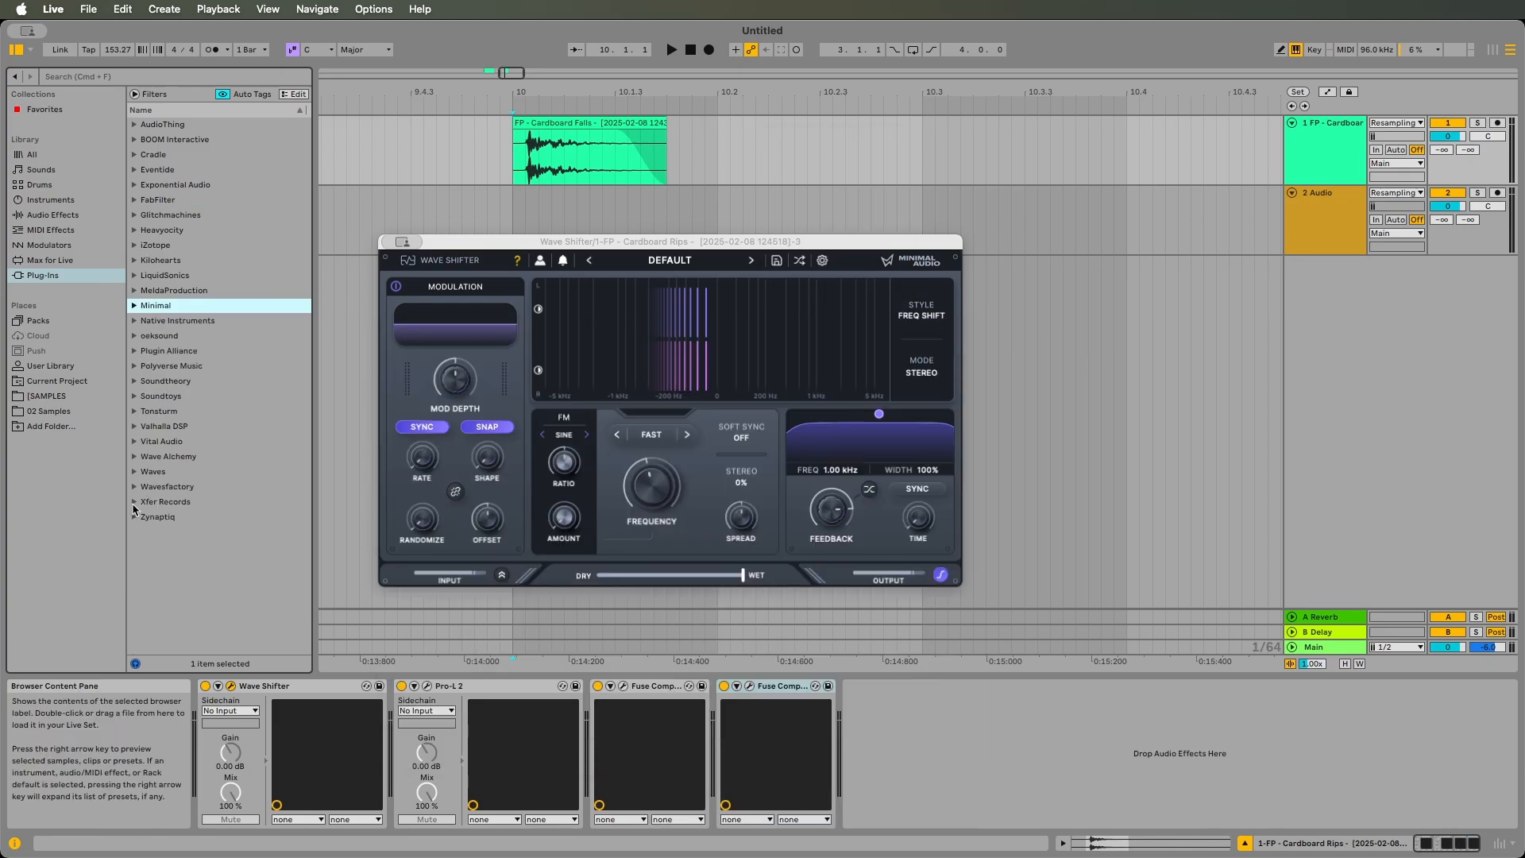
Step: Add the Zynaptiq INTENSITY plug-in to the end of the chain and choose one of its factory presets
{"action": "left_click", "coordinate": [134, 517]}
{"action": "double_click", "coordinate": [186, 531]}
{"action": "left_click", "coordinate": [719, 522]}
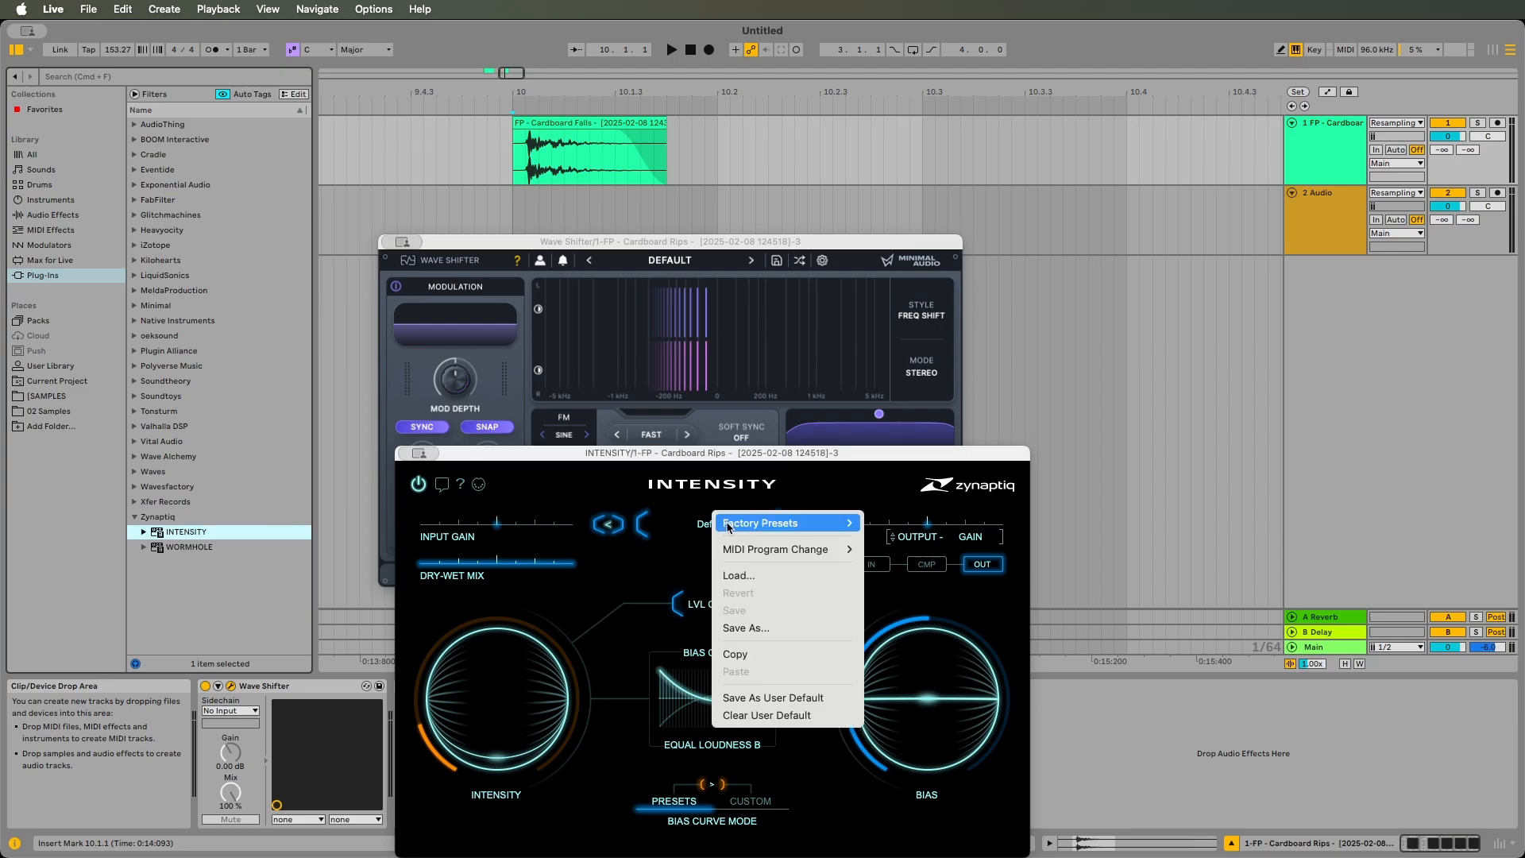
{"action": "mouse_move", "coordinate": [734, 523]}
{"action": "left_click", "coordinate": [913, 822]}
{"action": "left_click", "coordinate": [419, 453]}
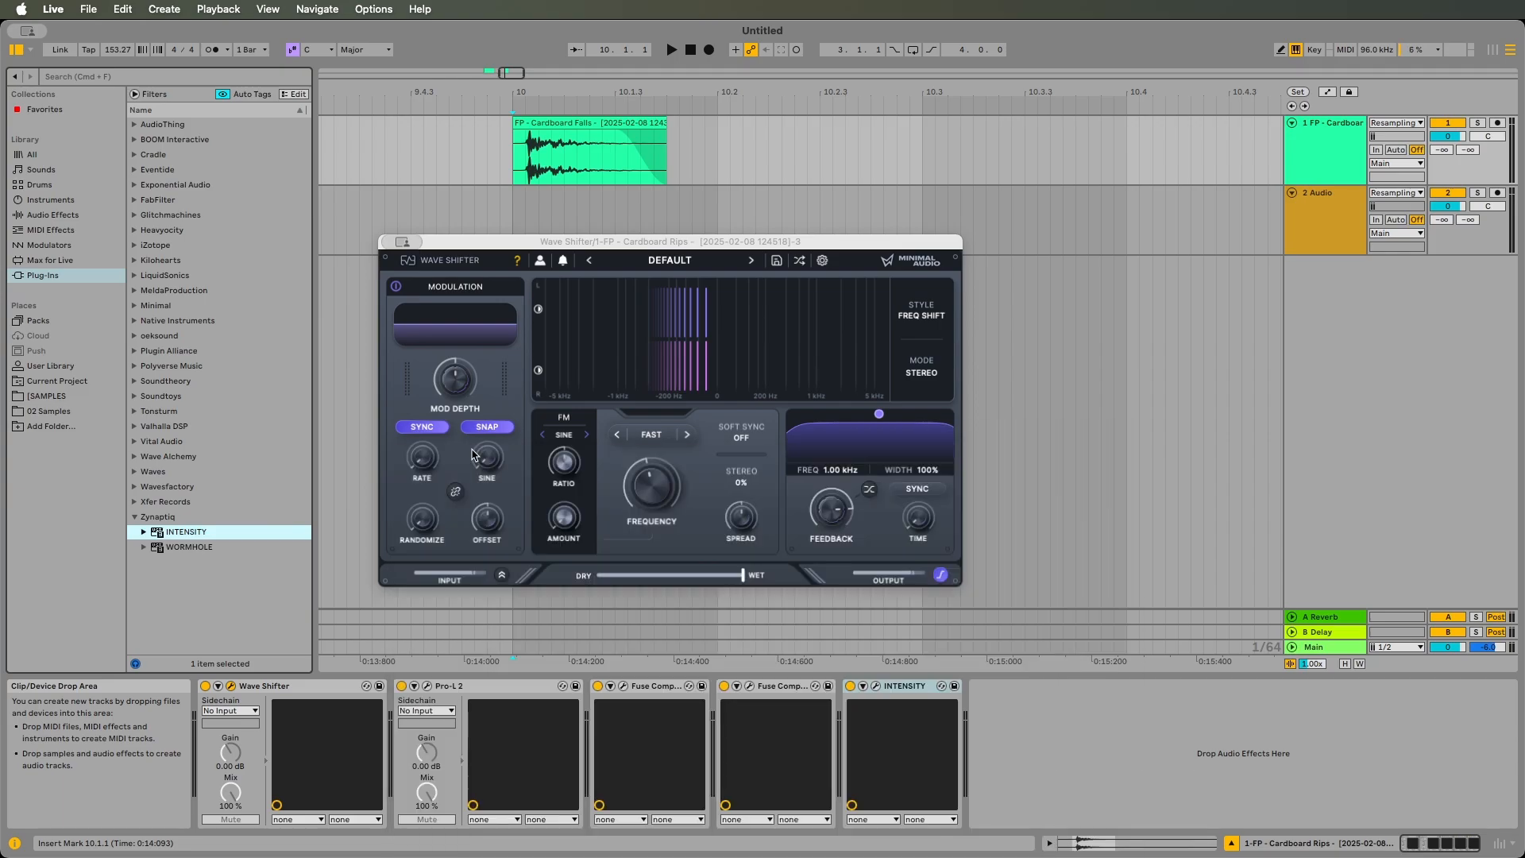
Step: Add Waves TransX Multi Stereo with one of its presets, placing Pro-L 2 as the last device in the chain
{"action": "left_click", "coordinate": [199, 544]}
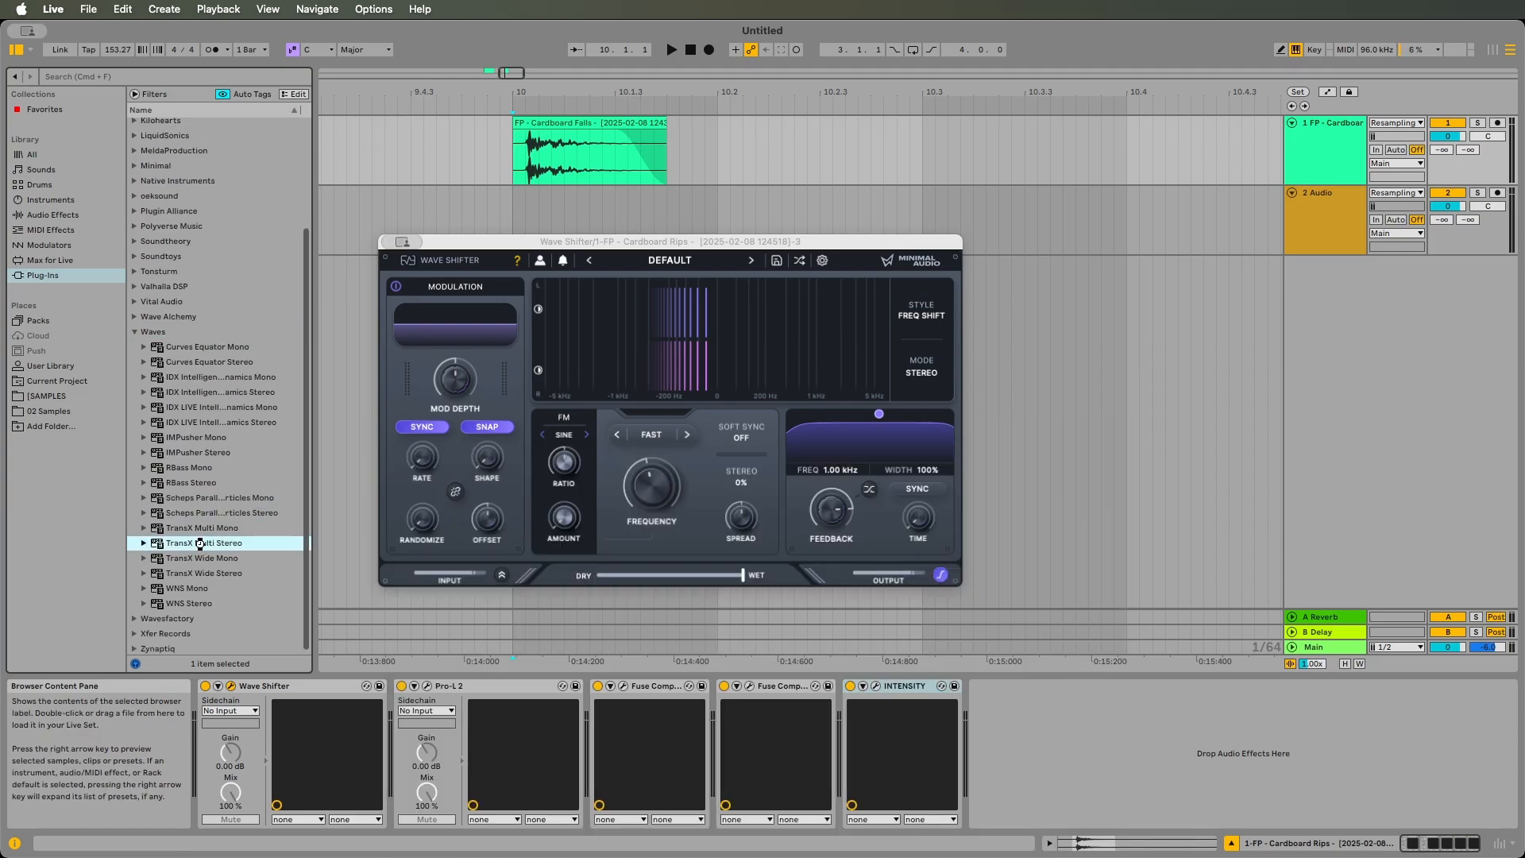
{"action": "double_click", "coordinate": [199, 544]}
{"action": "left_click", "coordinate": [514, 555]}
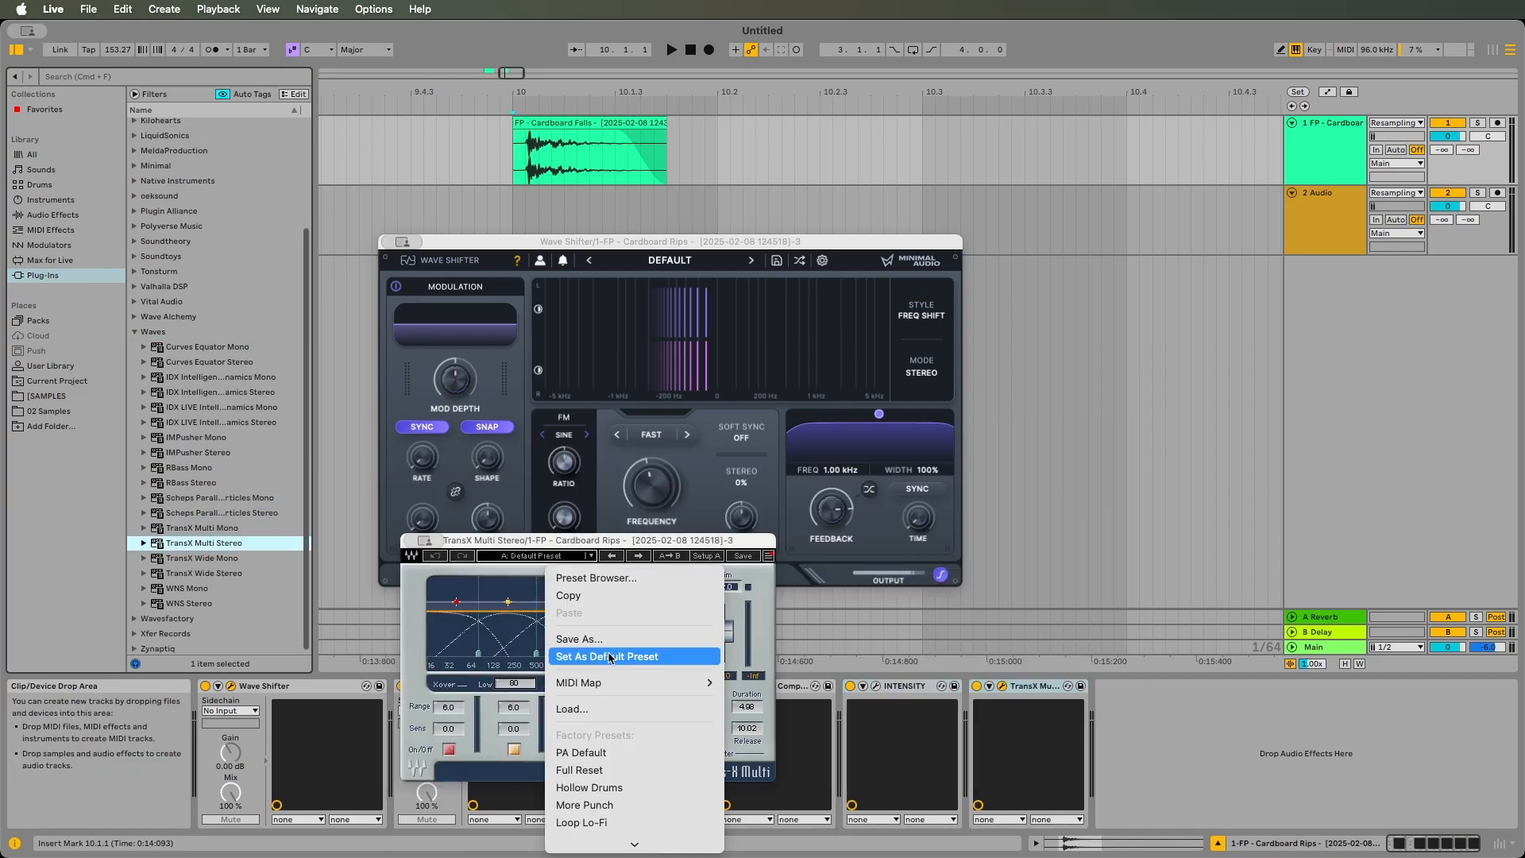
{"action": "left_click", "coordinate": [585, 717]}
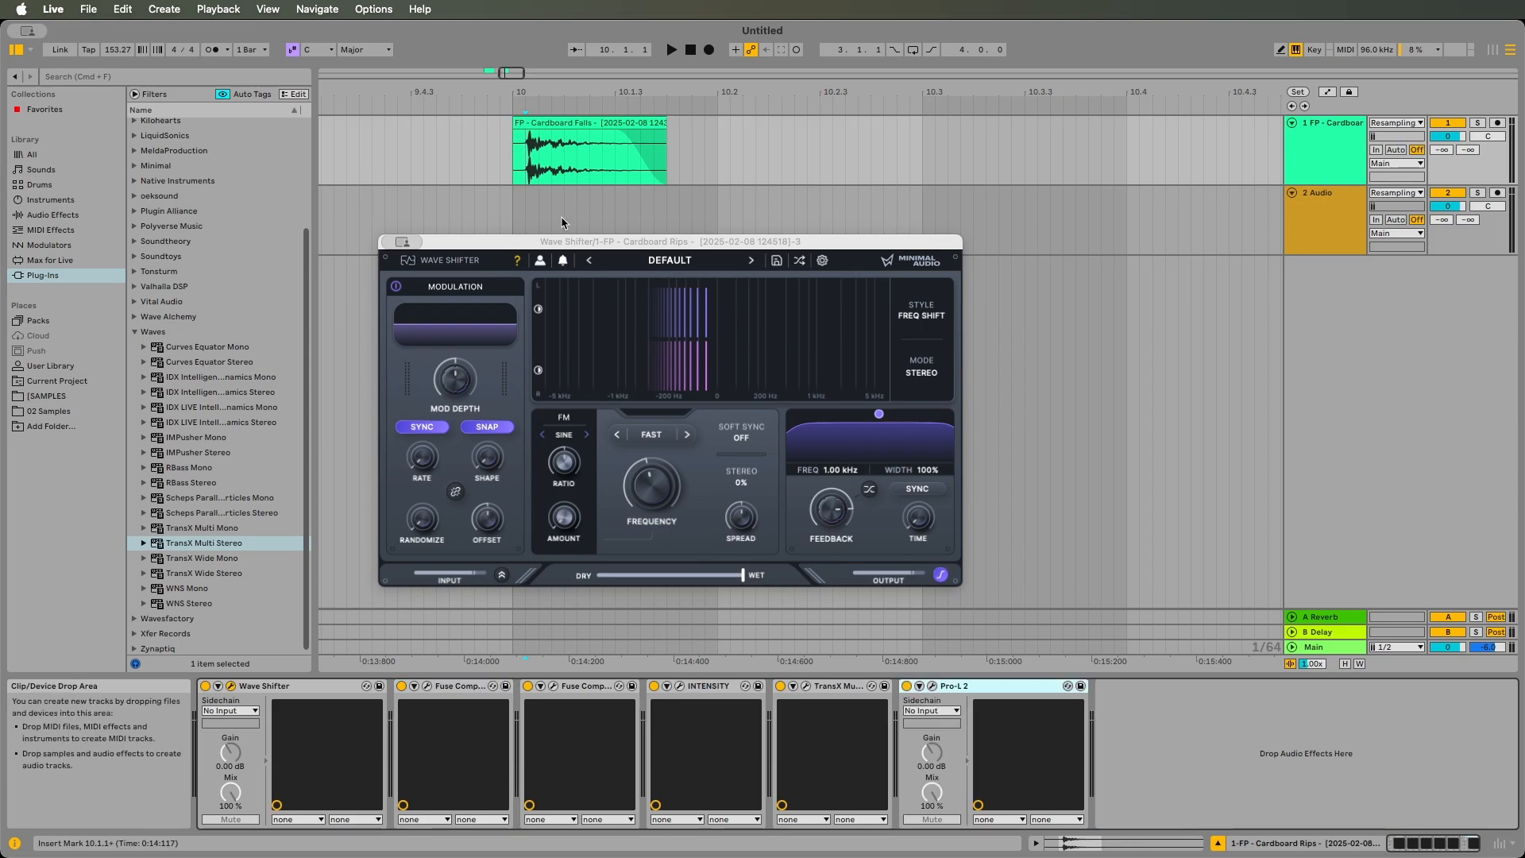
Step: Audition the Cardboard Falls clip through the extended effect chain
{"action": "key", "text": "space"}
{"action": "key", "text": "space"}
{"action": "key", "text": "space"}
{"action": "key", "text": "space"}
Step: Insert a second Wave Shifter before Pro-L 2, fully wet, and sweep its frequency from about -13.0 Hz to 0.38 Hz during playback
{"action": "left_click", "coordinate": [389, 241]}
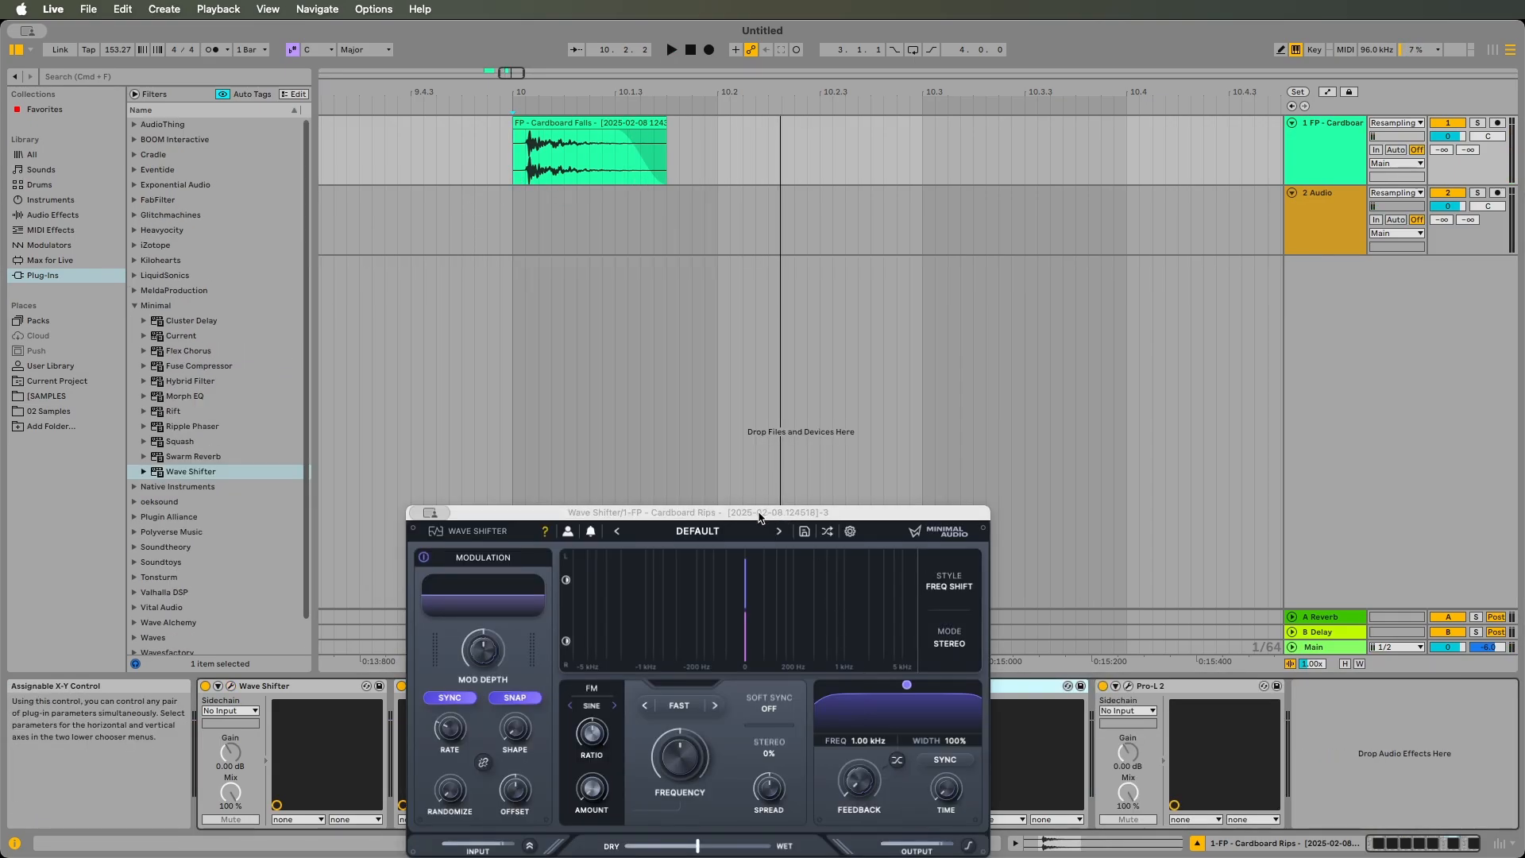
{"action": "left_click_drag", "start_coordinate": [758, 517], "coordinate": [1076, 243]}
{"action": "key", "text": "space"}
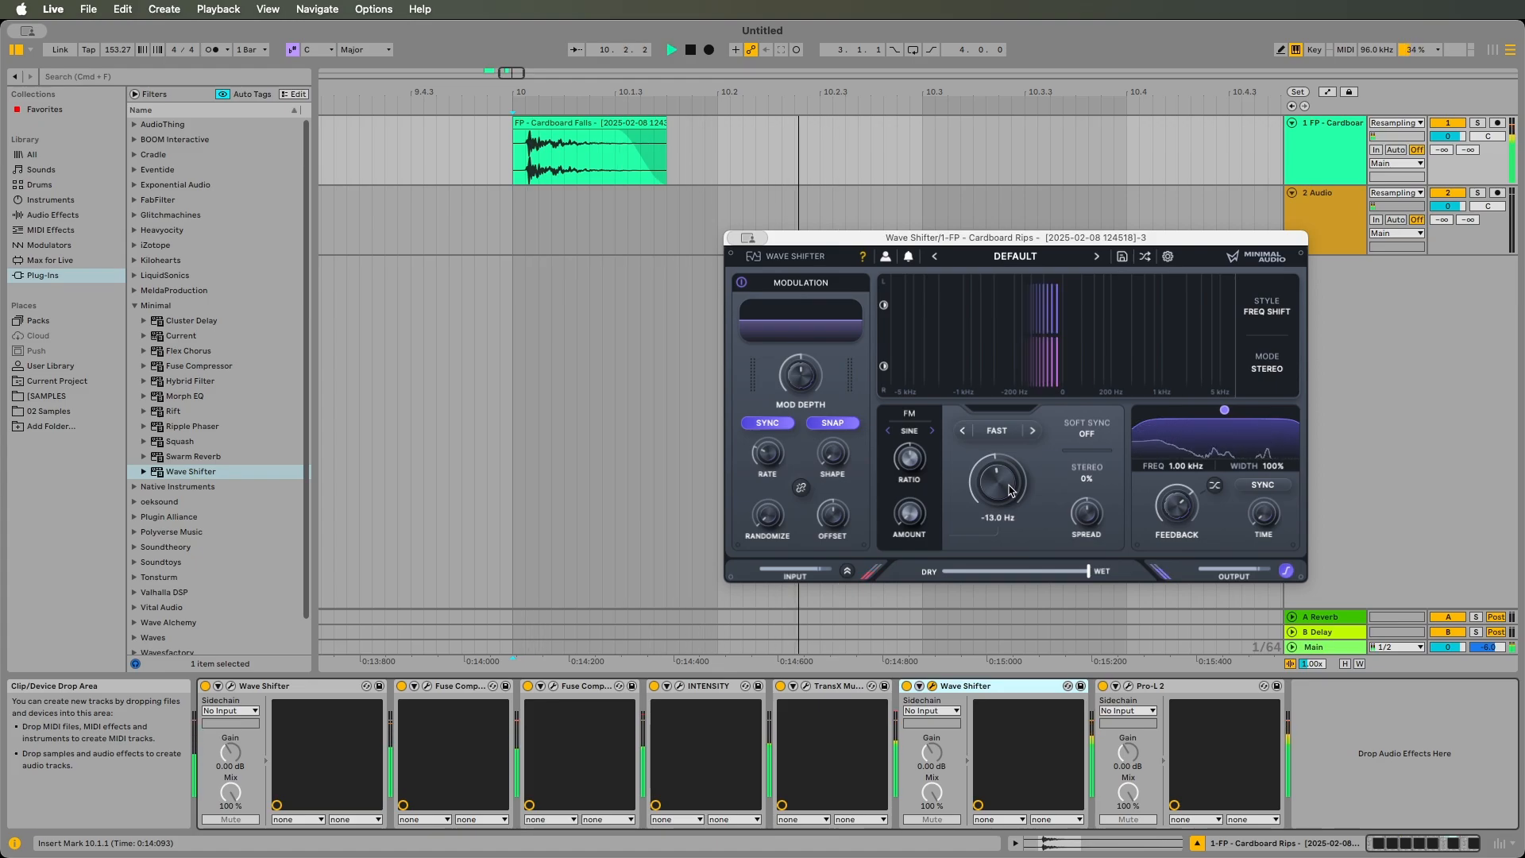
{"action": "left_click_drag", "start_coordinate": [1009, 490], "coordinate": [995, 479]}
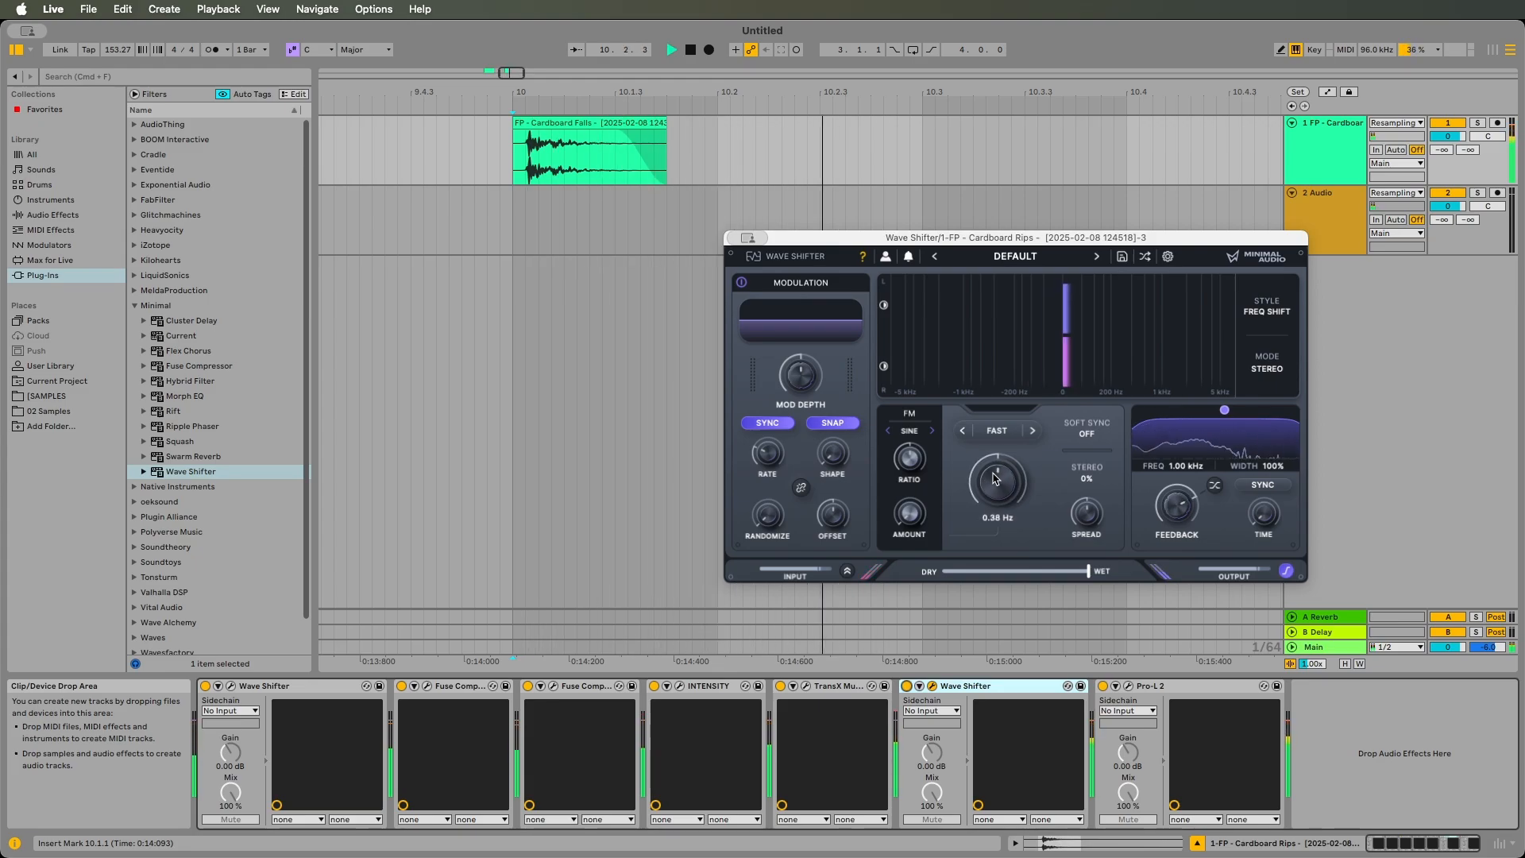
{"action": "key", "text": "space"}
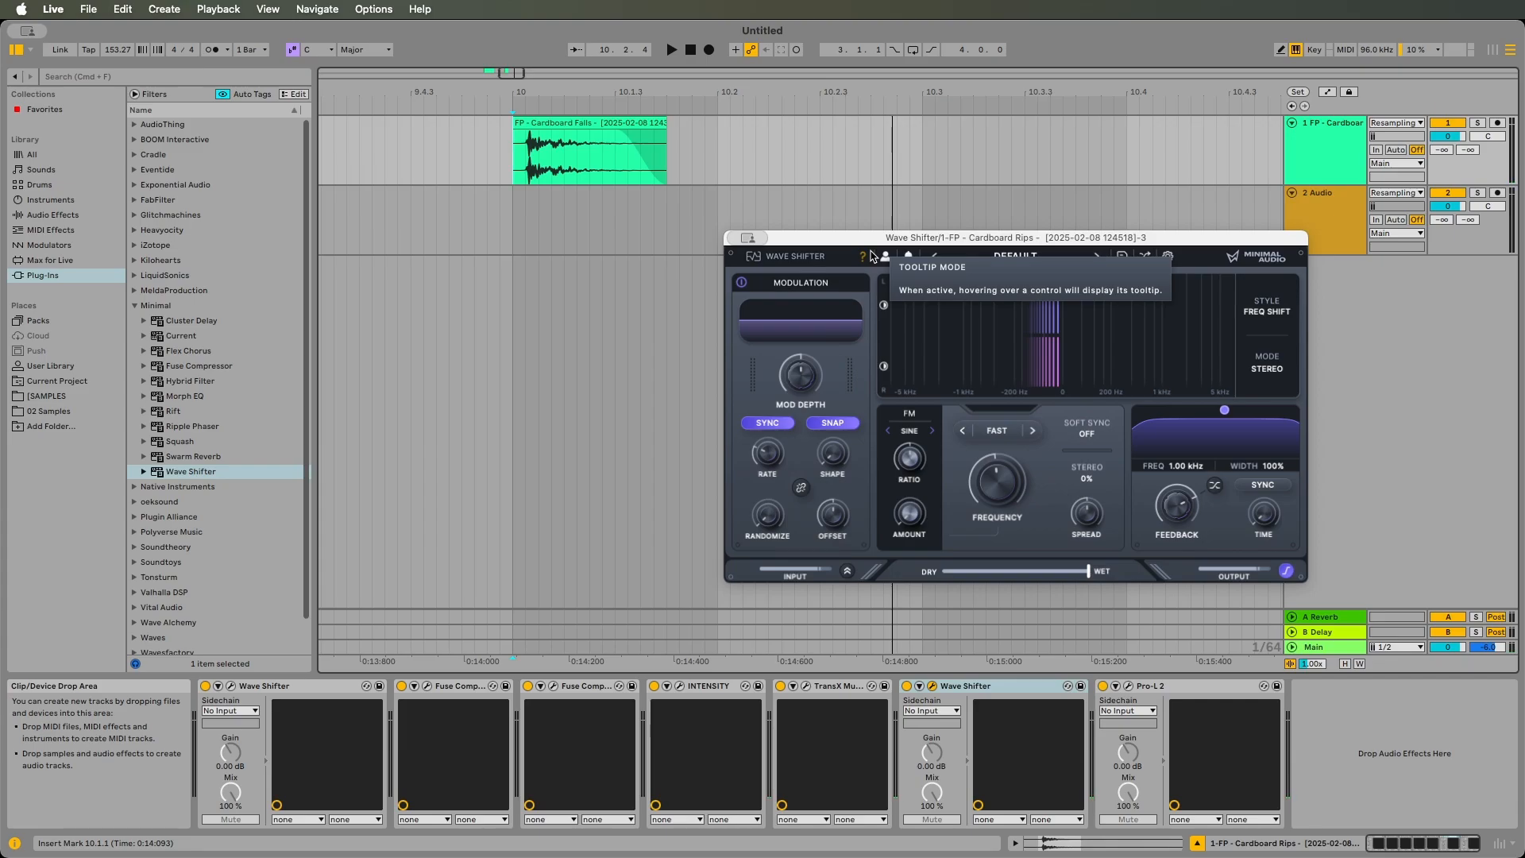
Step: Audition the clip with the second Wave Shifter's FM amount at 100%, lowering the amount after listening
{"action": "left_click_drag", "start_coordinate": [872, 237], "coordinate": [604, 254]}
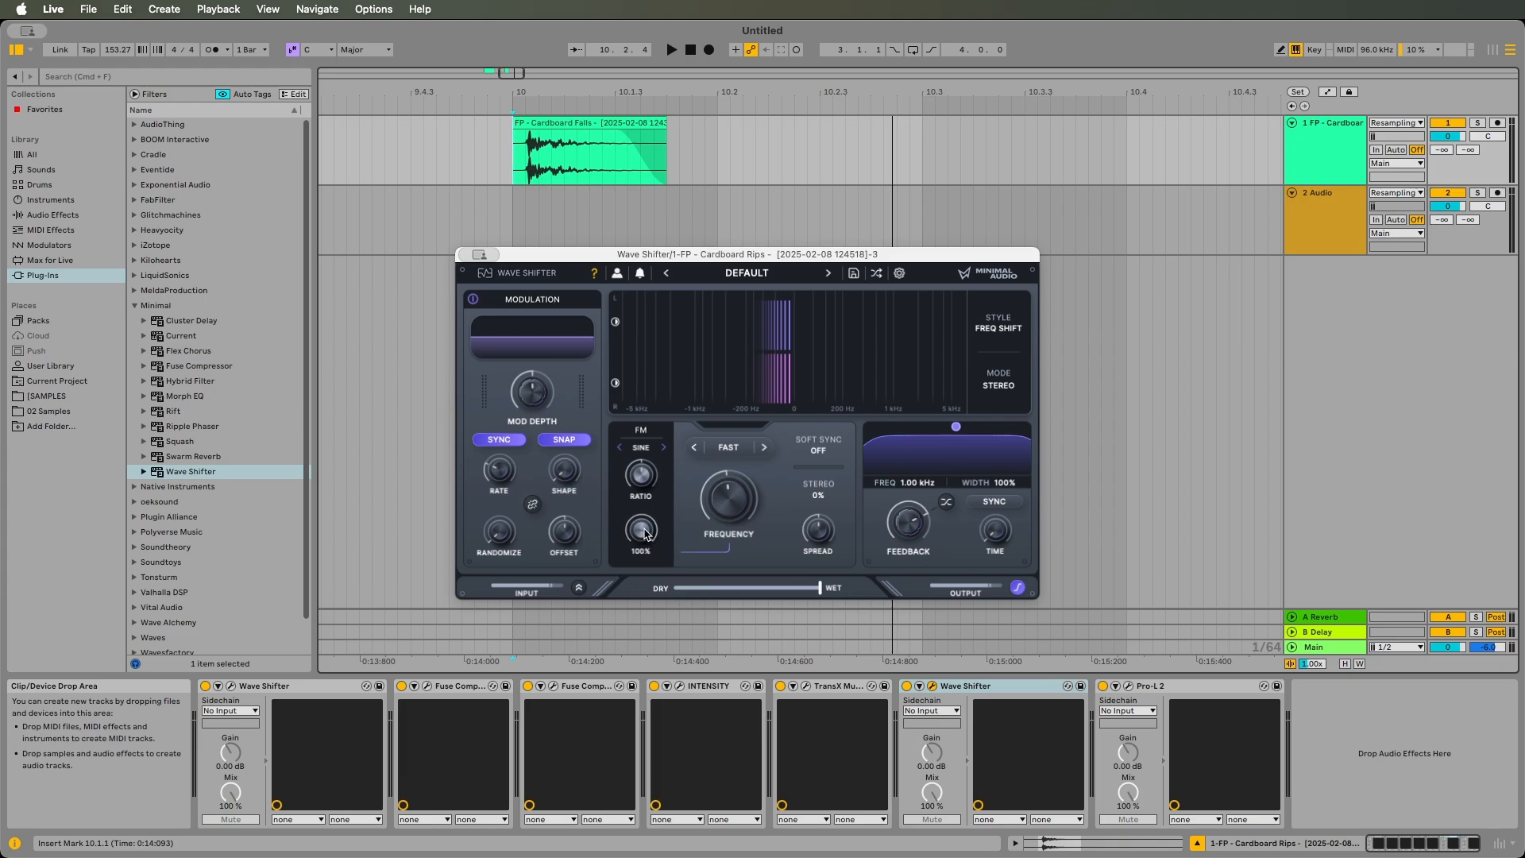
{"action": "key", "text": "space"}
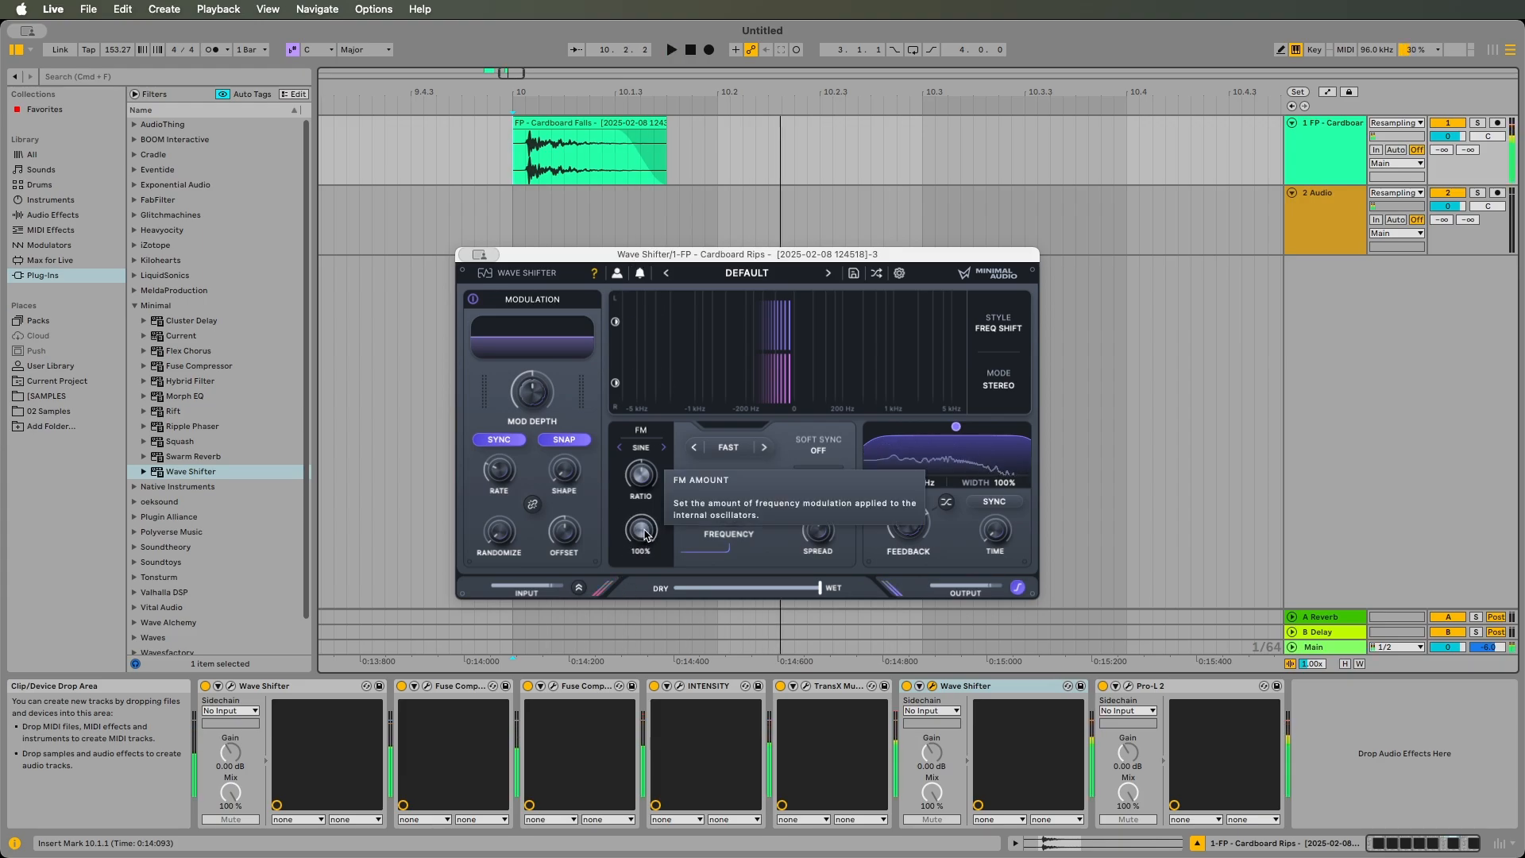
{"action": "left_click_drag", "start_coordinate": [645, 534], "coordinate": [647, 578]}
{"action": "key", "text": "space"}
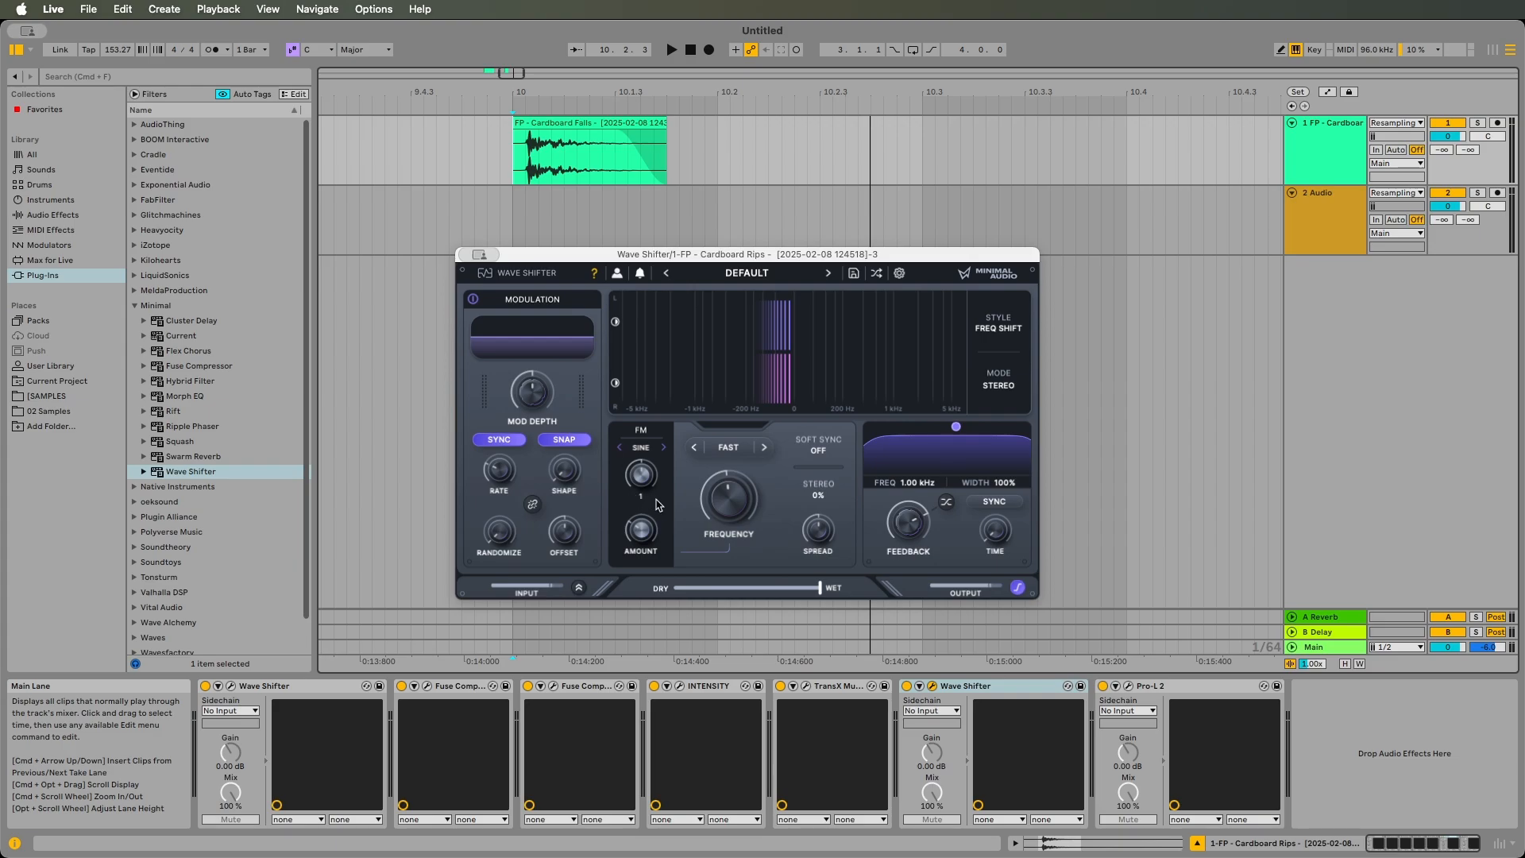
Step: Try FM ratios up to 4 while auditioning the Cardboard Falls clip, and reset the FM amount to 0%
{"action": "key", "text": "space"}
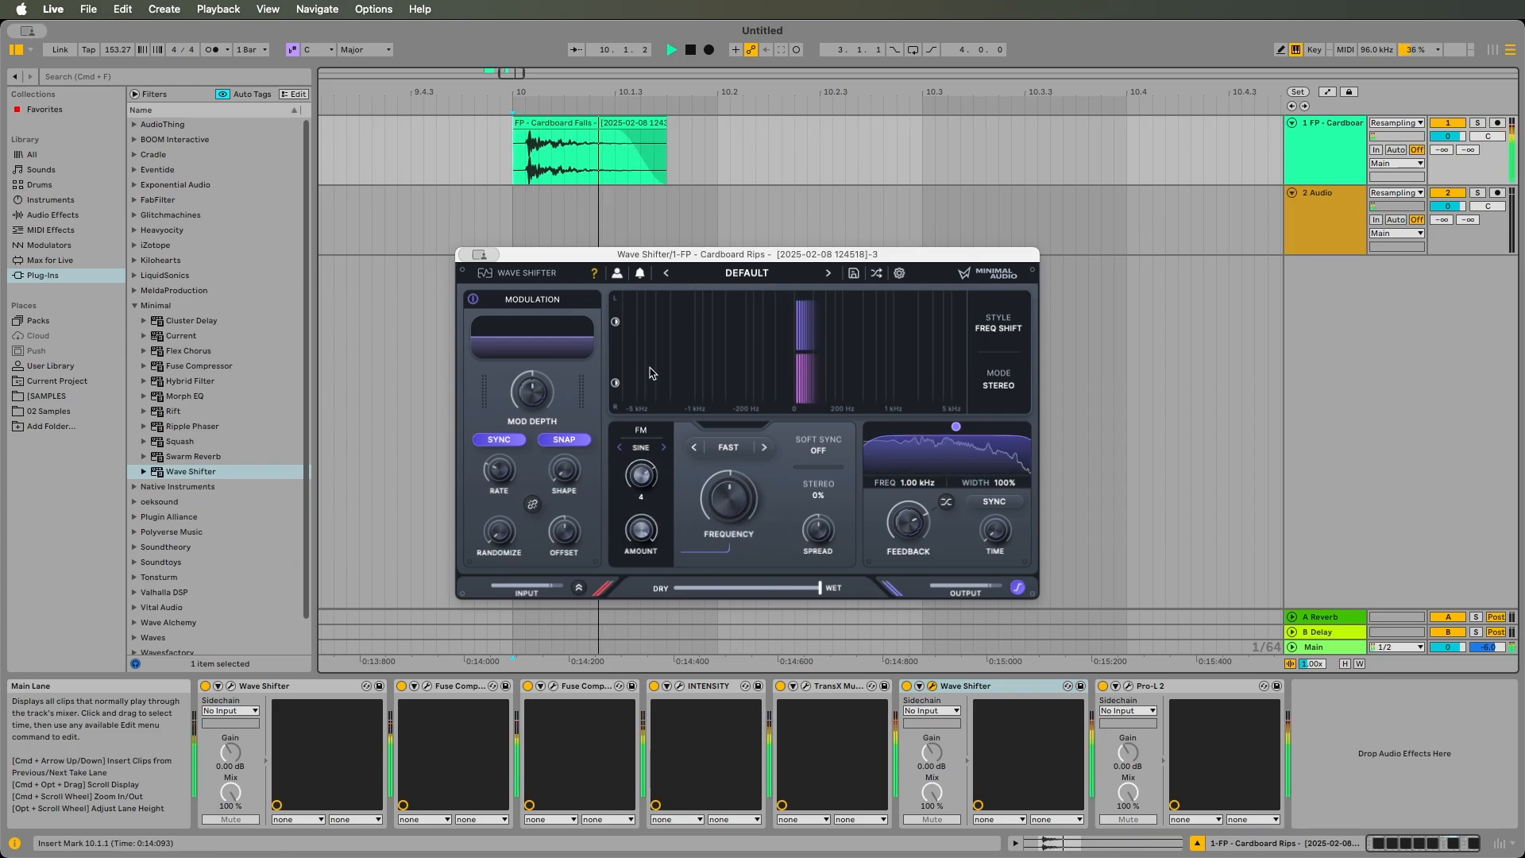
{"action": "key", "text": "space"}
{"action": "key", "text": "space"}
{"action": "left_click_drag", "start_coordinate": [652, 357], "coordinate": [647, 465]}
{"action": "key", "text": "space"}
{"action": "key", "text": "space"}
{"action": "key", "text": "space"}
{"action": "key", "text": "space"}
{"action": "key", "text": "space"}
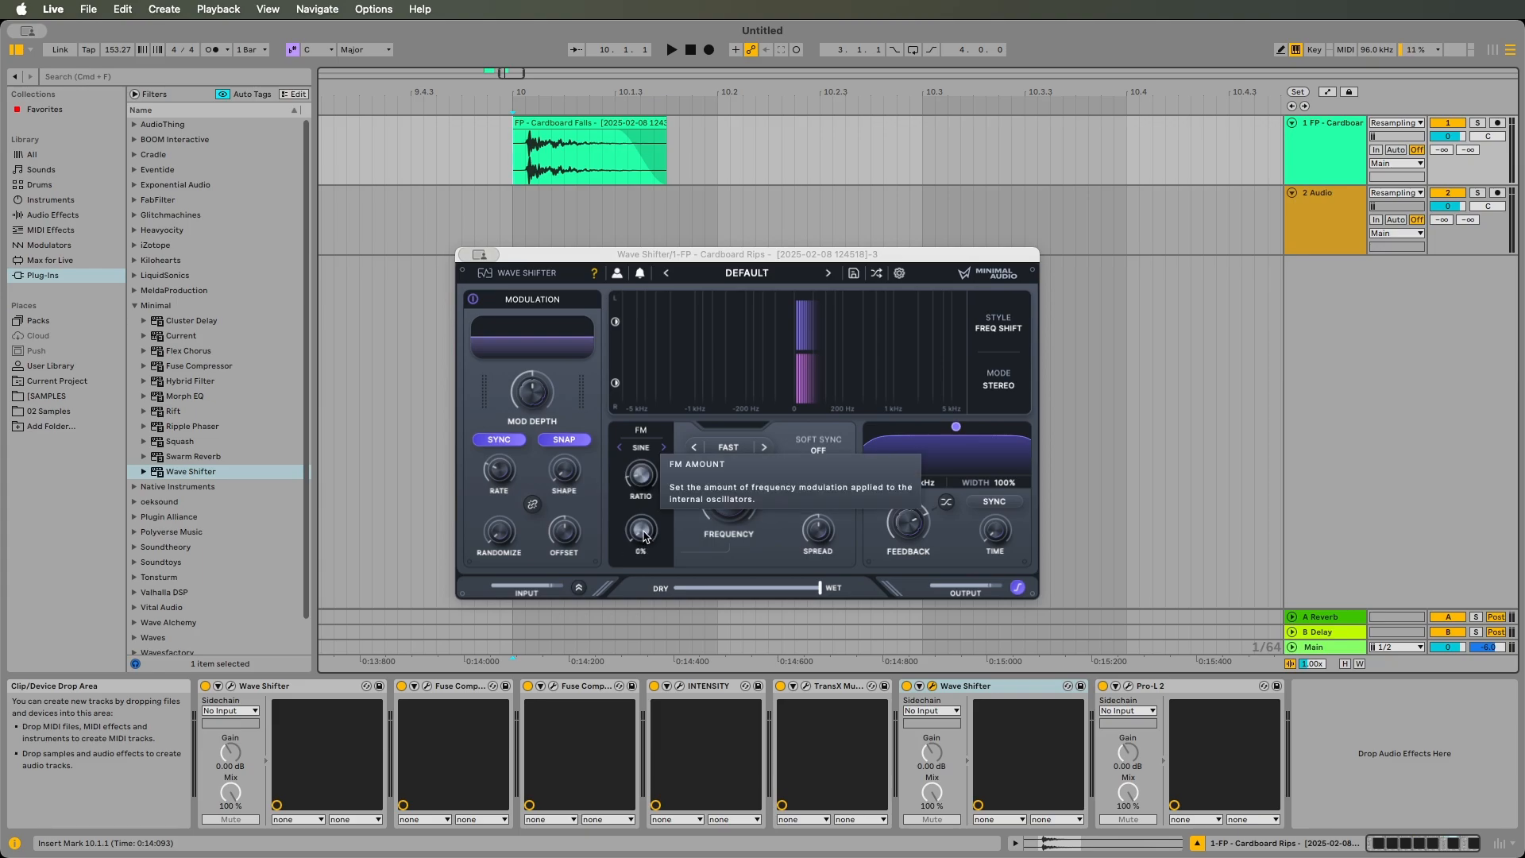
Step: Insert FabFilter Pro-R 2 between TransX Multi Stereo and the second Wave Shifter, and audition the clip through the reverb
{"action": "left_click", "coordinate": [133, 306]}
{"action": "left_click", "coordinate": [134, 200]}
{"action": "left_click_drag", "start_coordinate": [181, 306], "coordinate": [895, 736]}
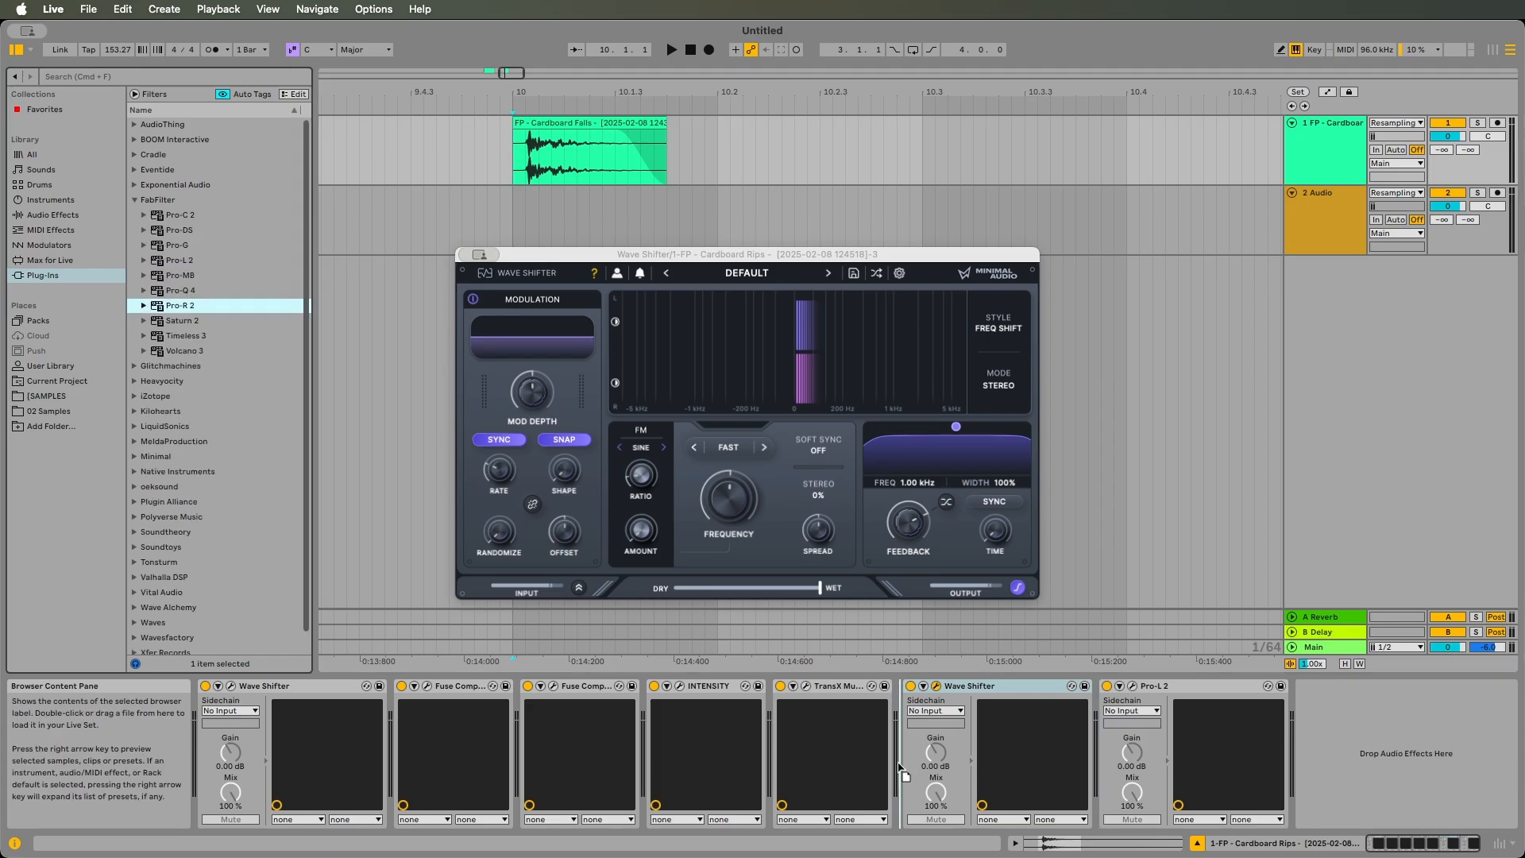
{"action": "left_click_drag", "start_coordinate": [848, 254], "coordinate": [1216, 210]}
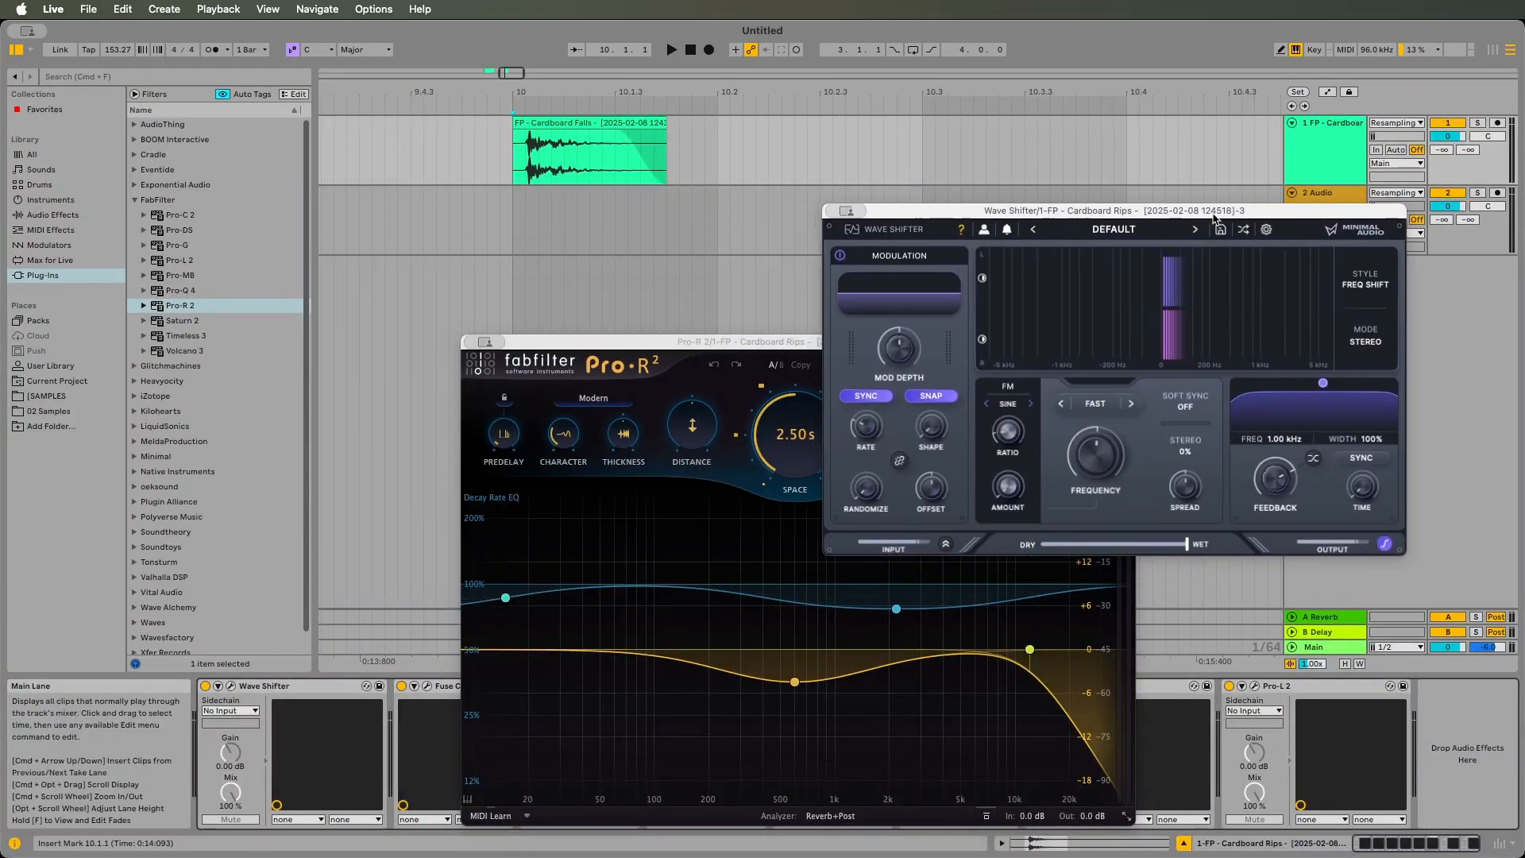
{"action": "key", "text": "space"}
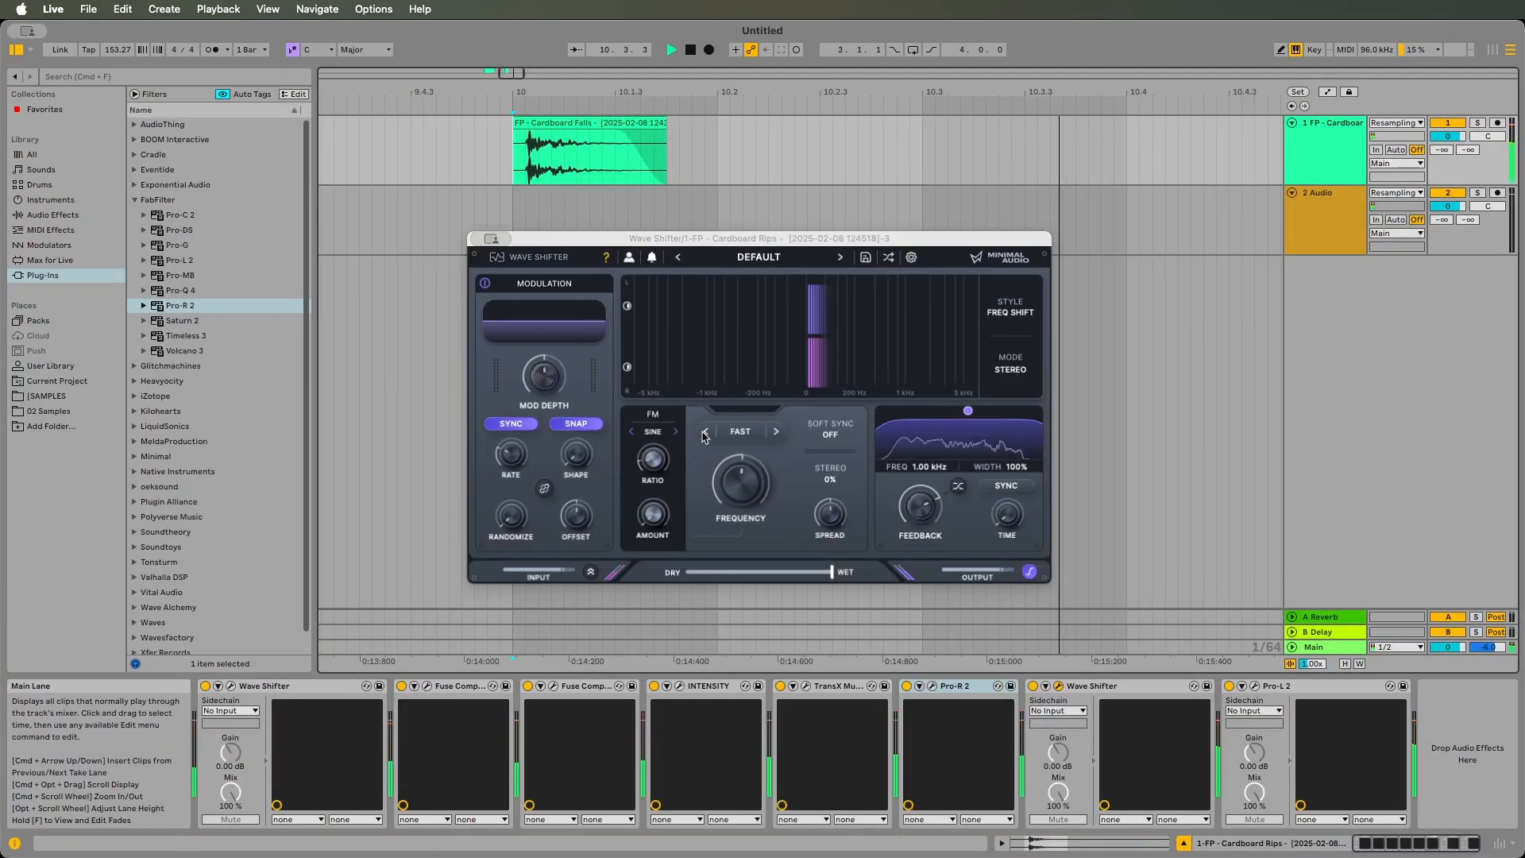
{"action": "key", "text": "space"}
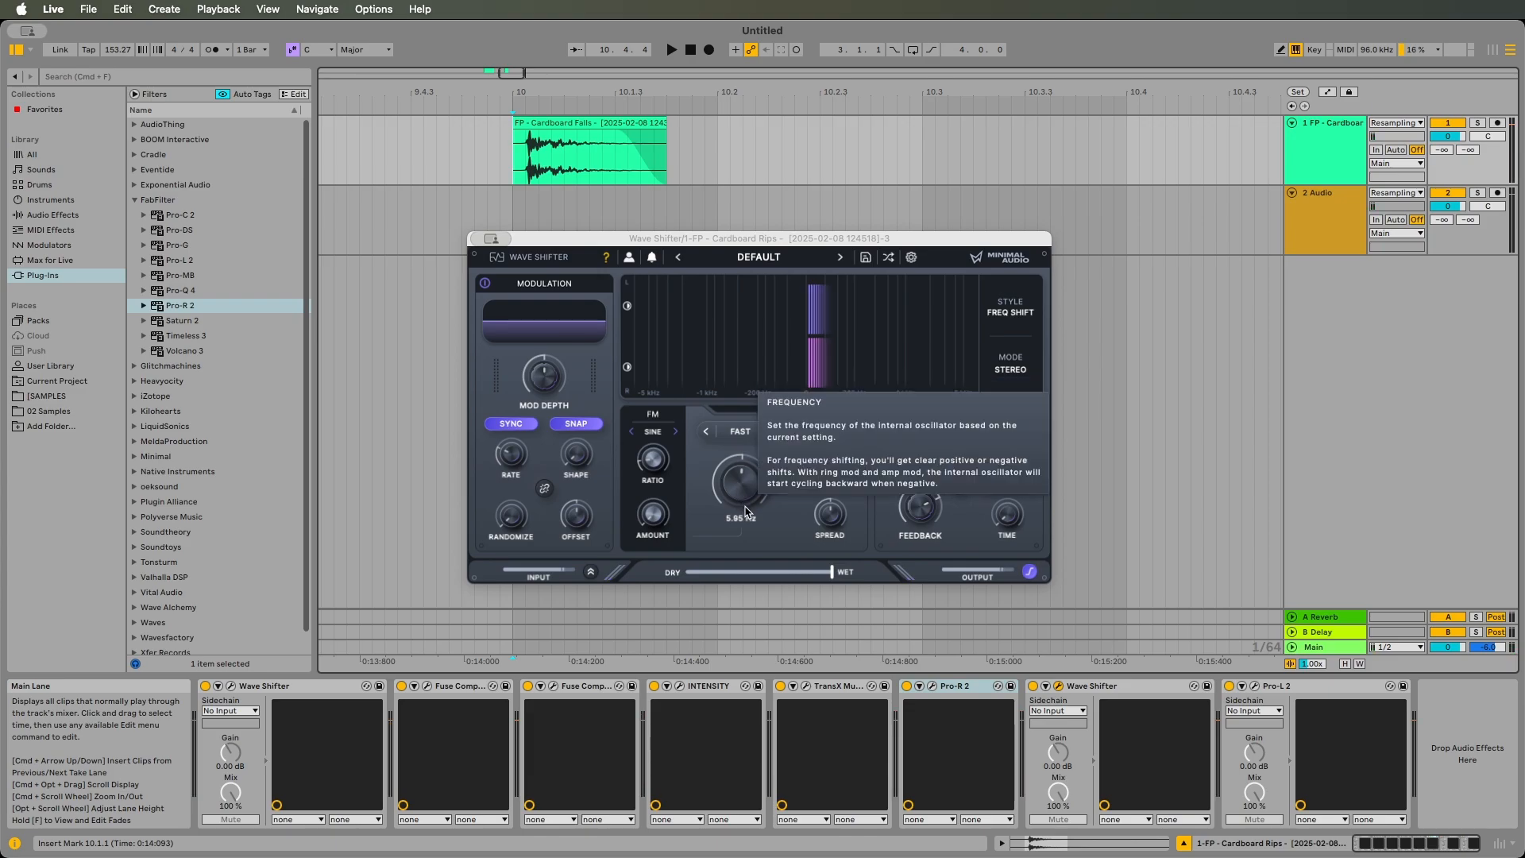
Step: Raise the second Wave Shifter's frequency to about 9.13 Hz and adjust its FM amount while playing the clip
{"action": "left_click_drag", "start_coordinate": [745, 510], "coordinate": [743, 496]}
{"action": "key", "text": "space"}
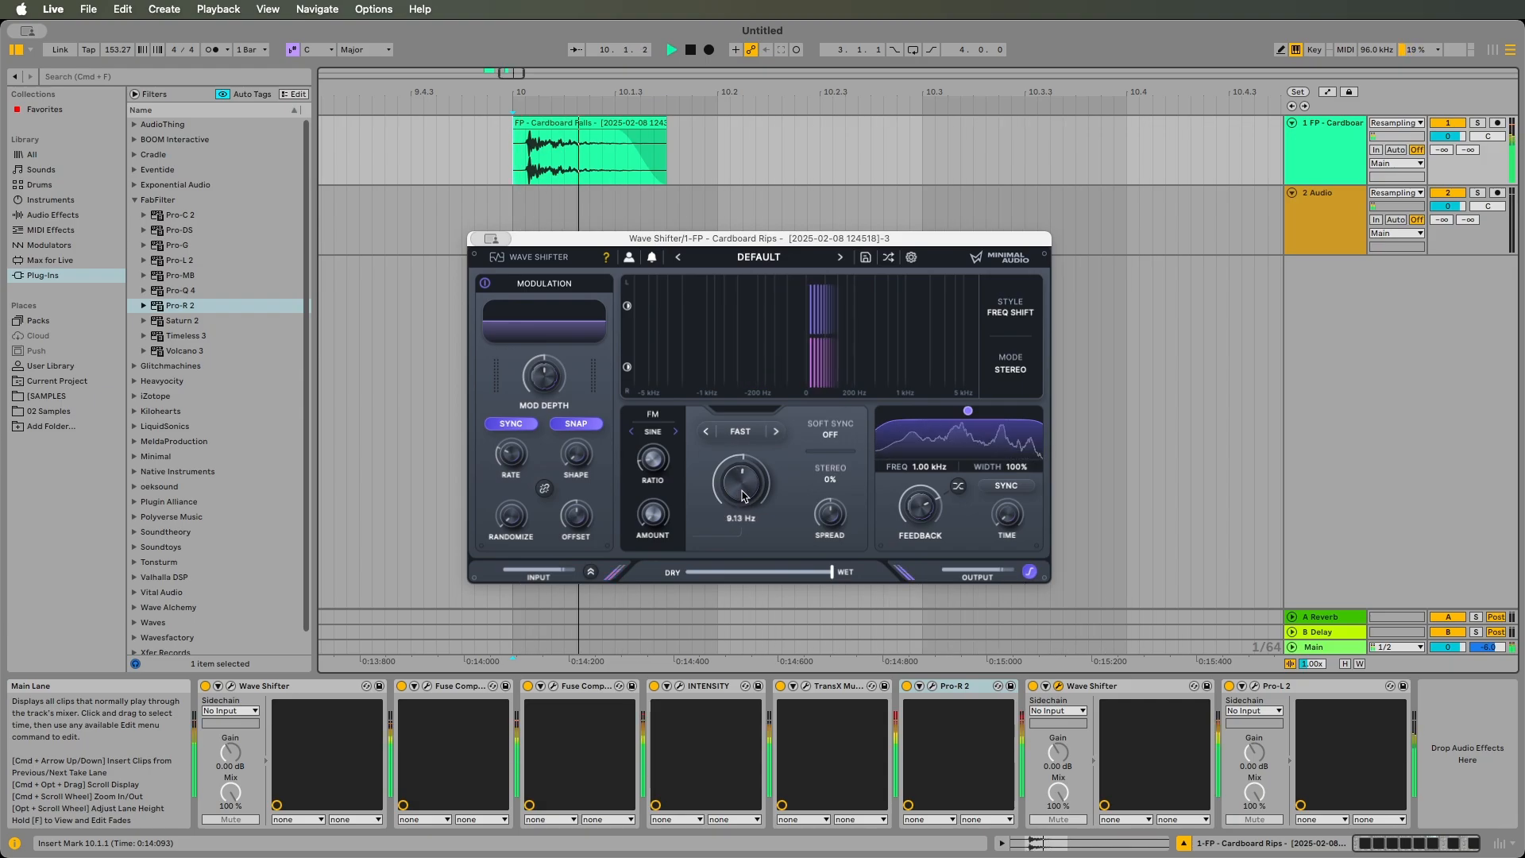
{"action": "left_click_drag", "start_coordinate": [652, 516], "coordinate": [661, 549]}
{"action": "key", "text": "space"}
Step: Set the second Wave Shifter's feedback to about 126% and bring its frequency close to 0 Hz while auditioning the clip
{"action": "key", "text": "space"}
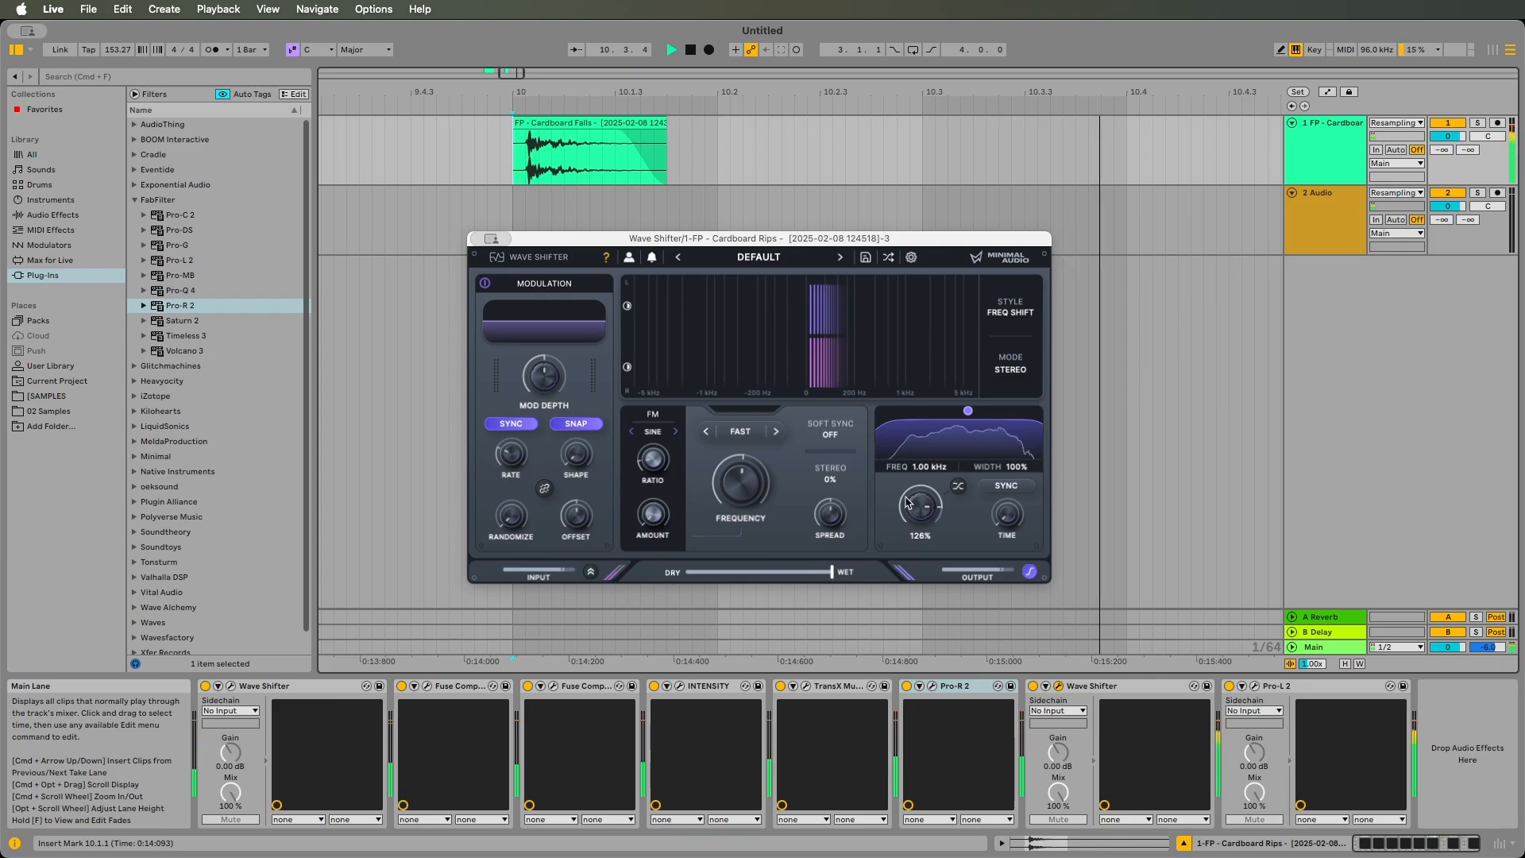
{"action": "left_click_drag", "start_coordinate": [741, 511], "coordinate": [740, 505]}
{"action": "key", "text": "space"}
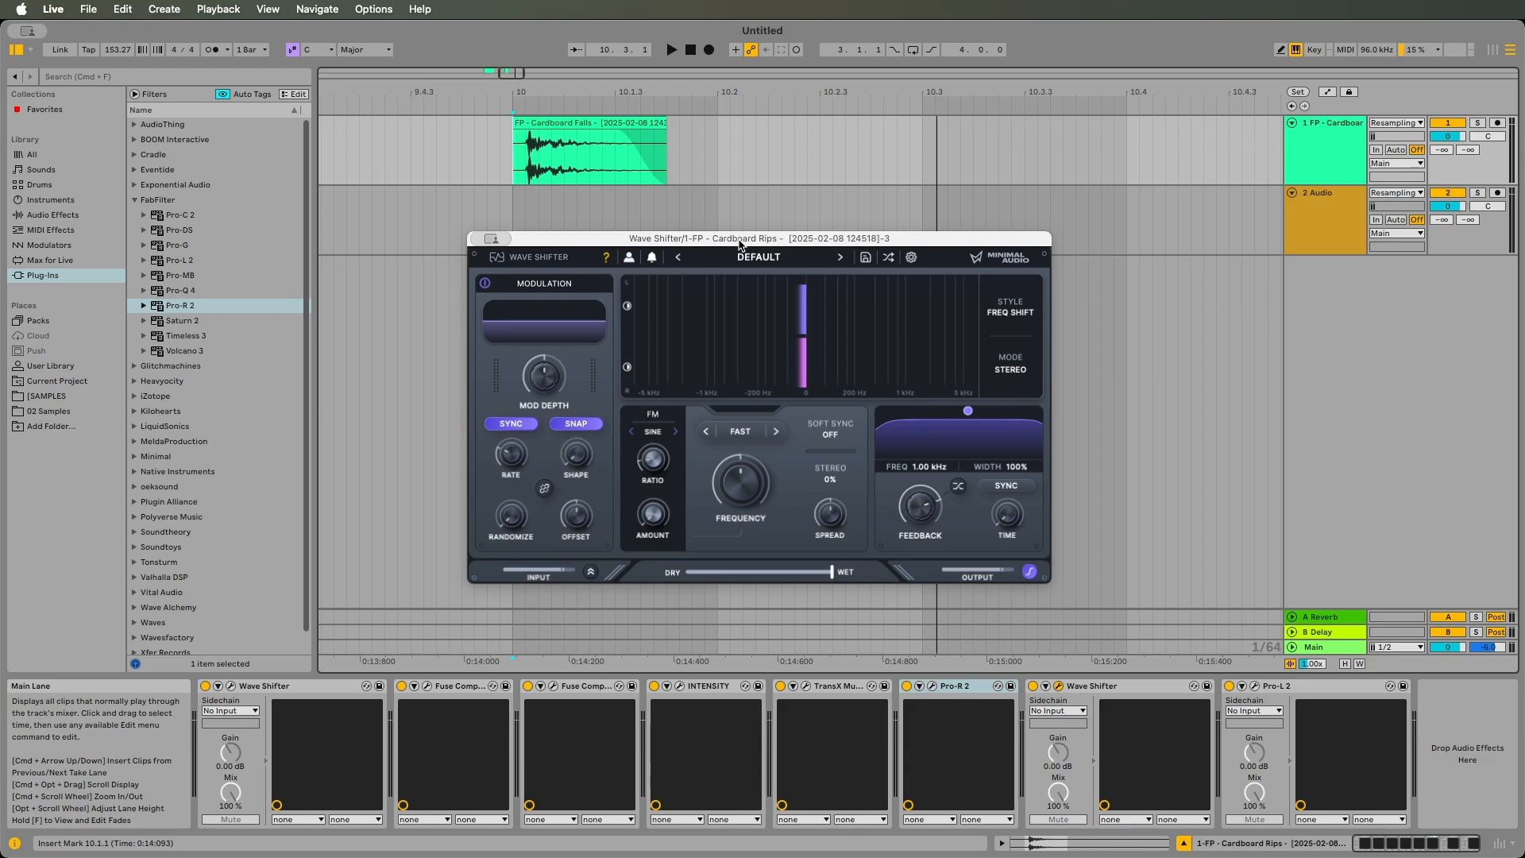
{"action": "left_click", "coordinate": [527, 151]}
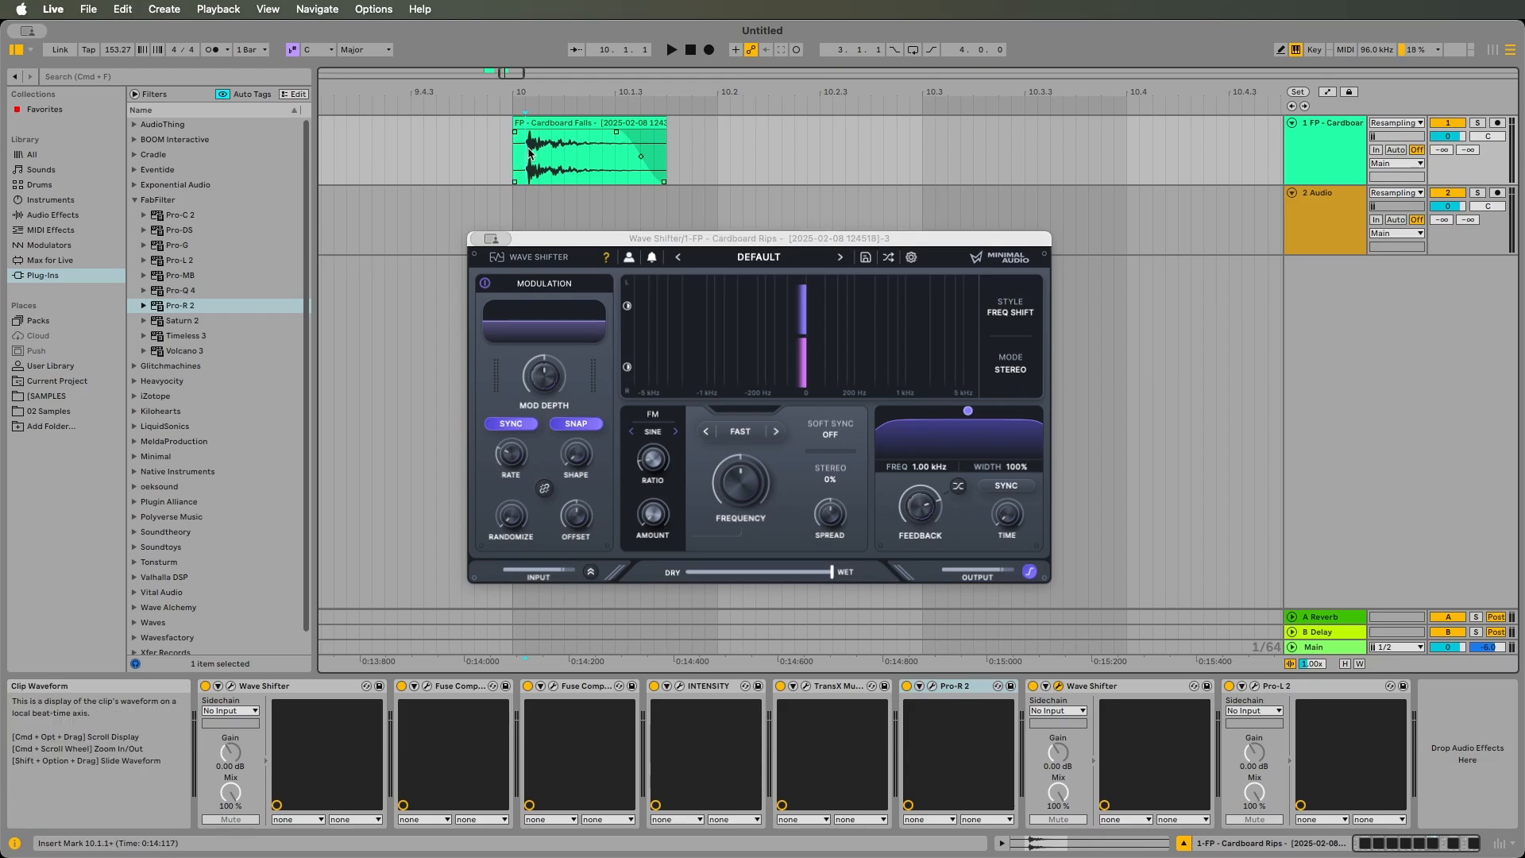